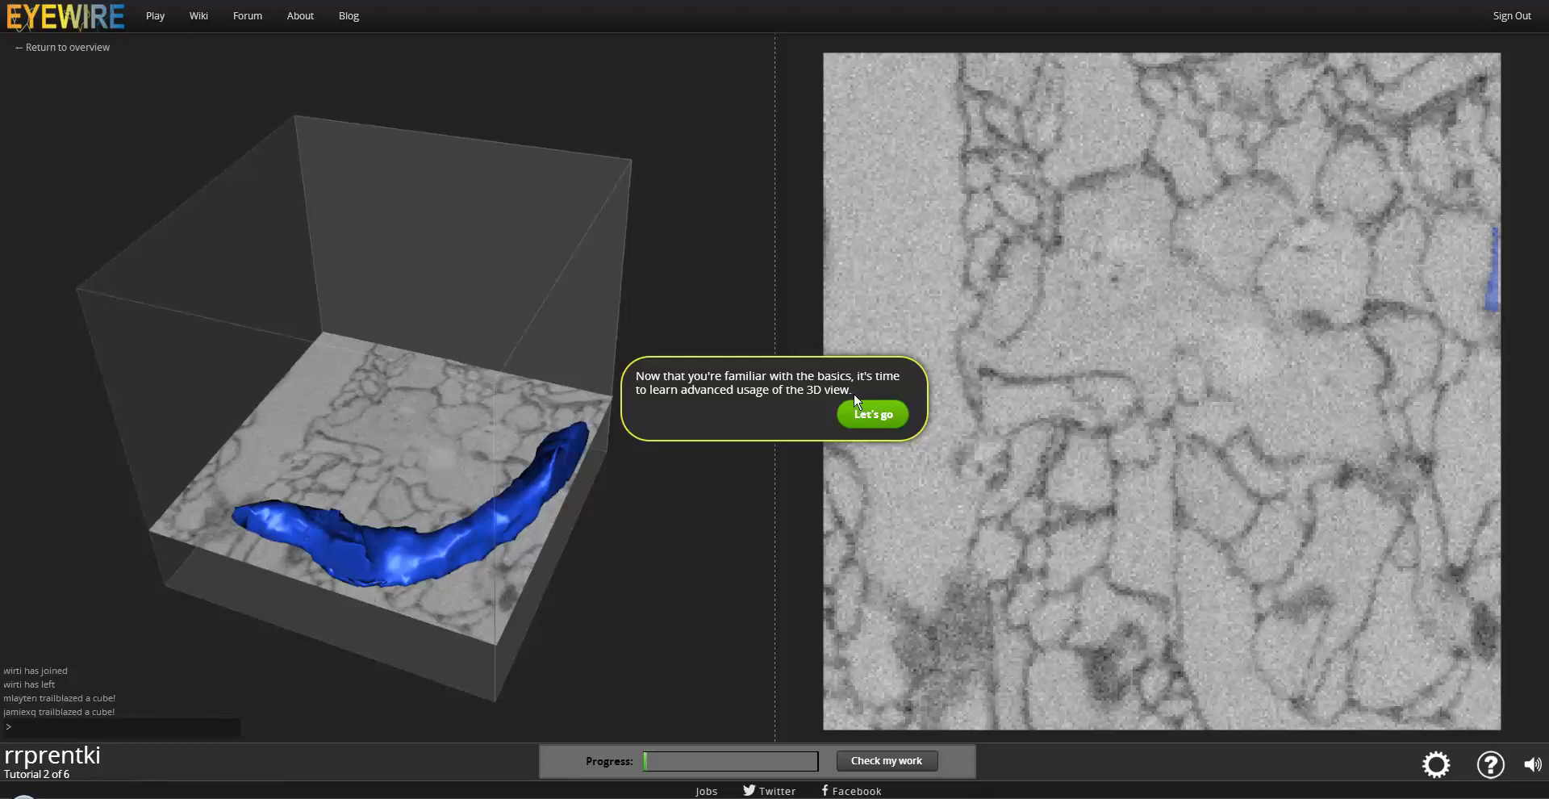
# - Dismiss the three tutorial intro messages to reach the missing-piece task
pyautogui.click(862, 415)
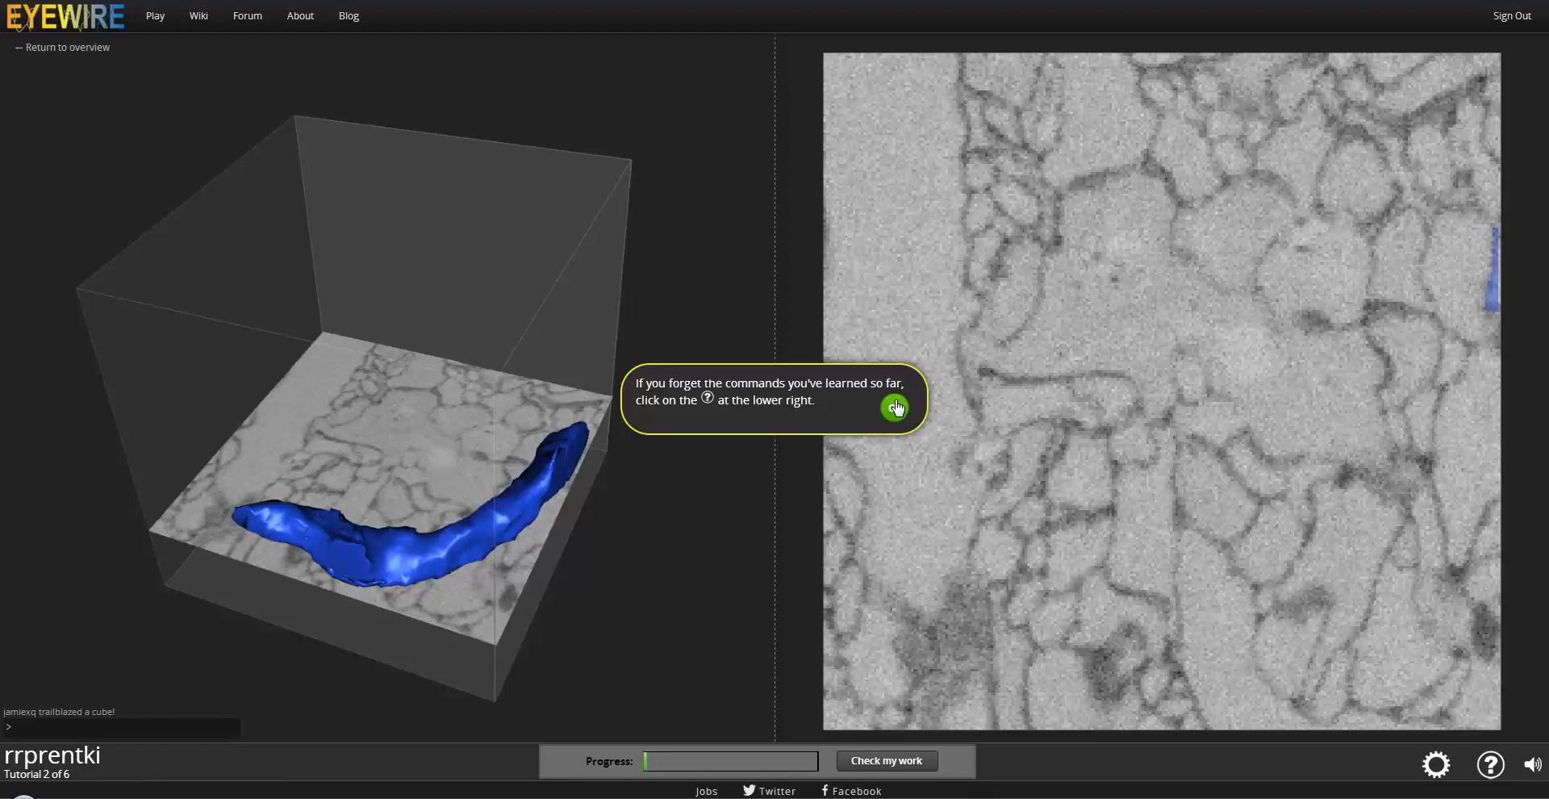
pyautogui.click(894, 407)
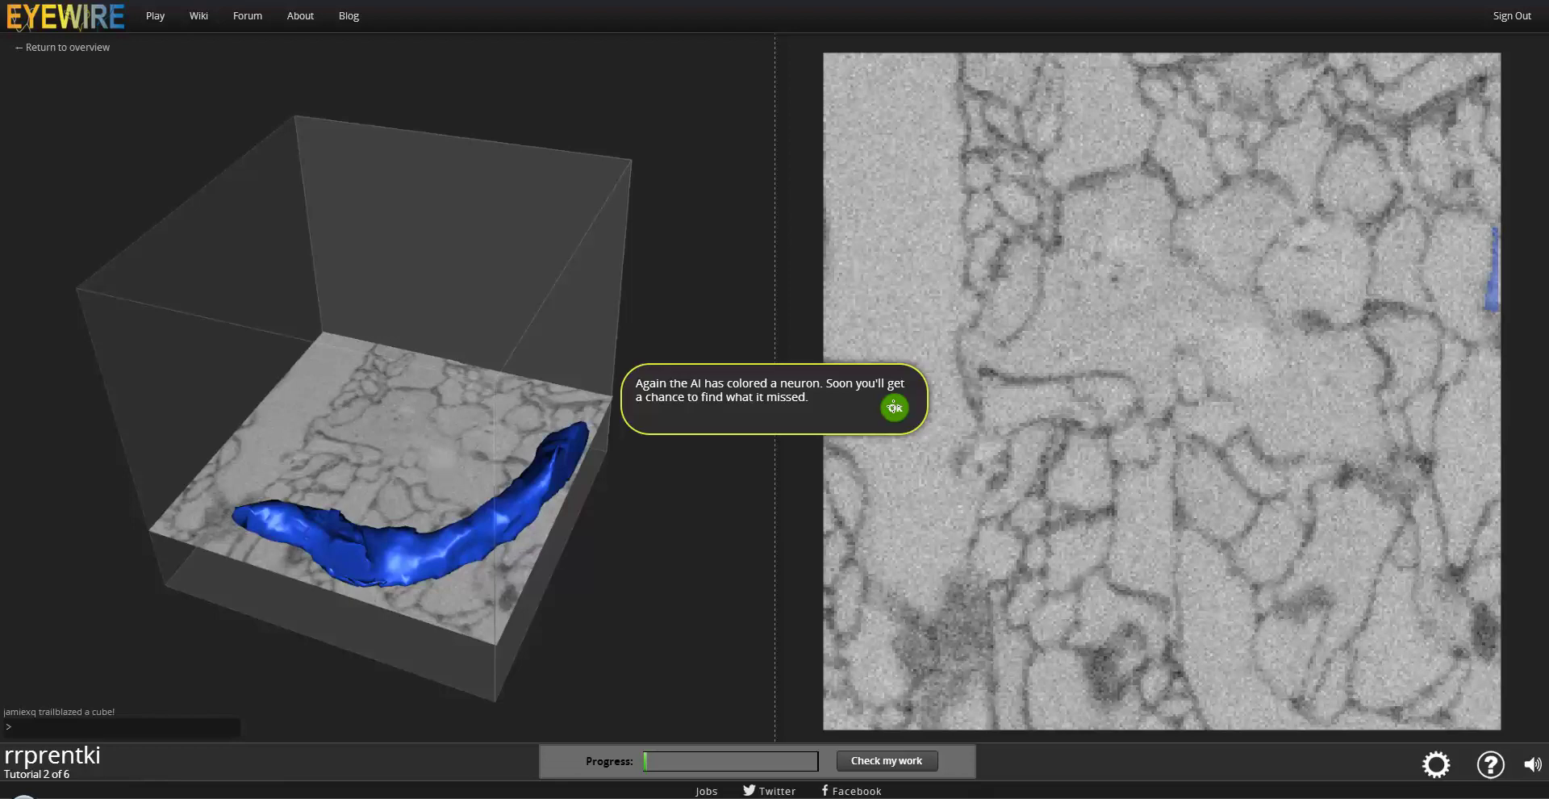
pyautogui.click(894, 409)
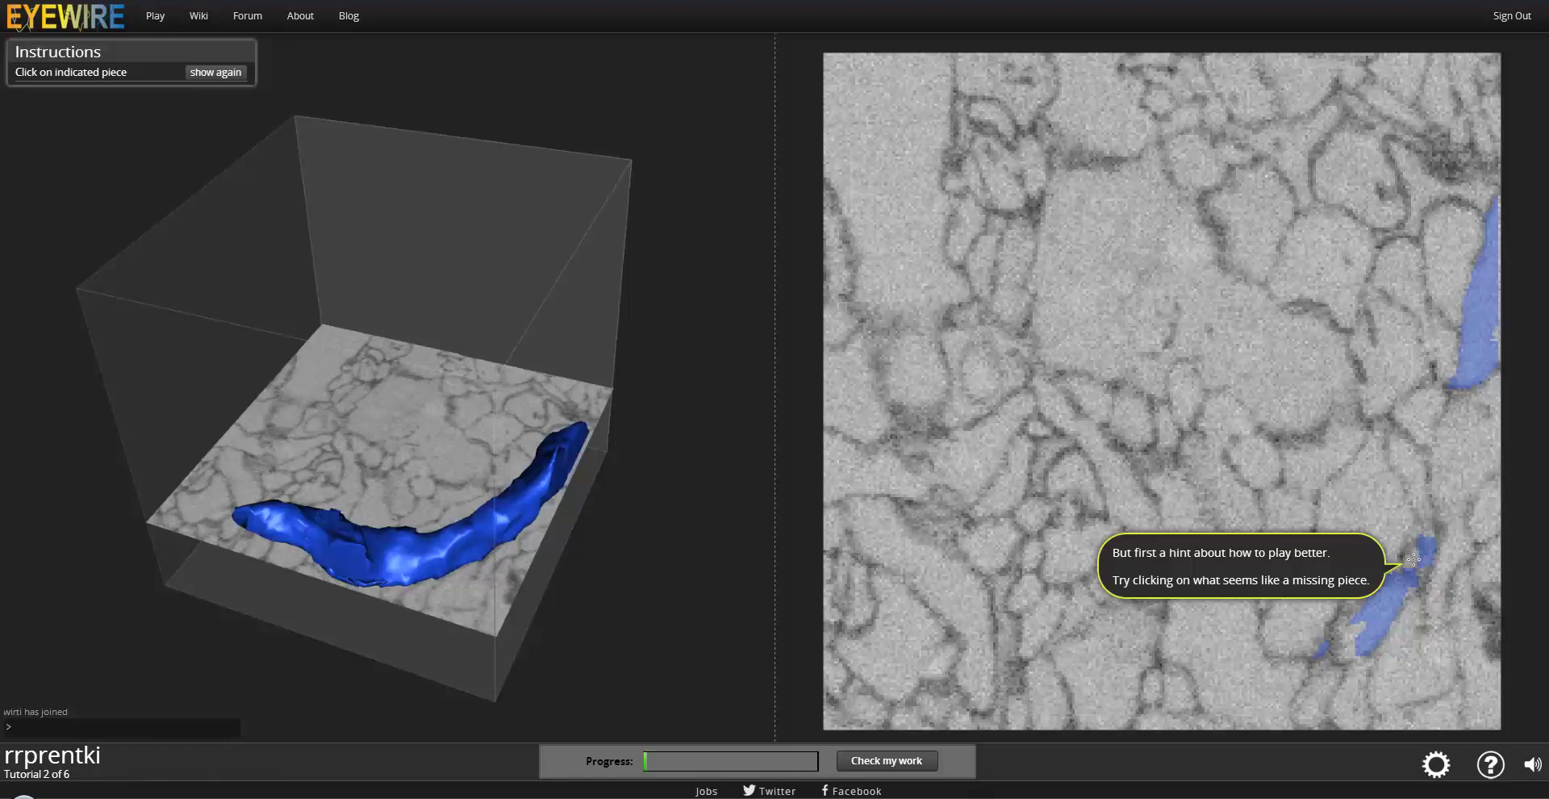
# - Add the indicated piece beside the blue neuron, then turn the cube sideways
pyautogui.click(1412, 556)
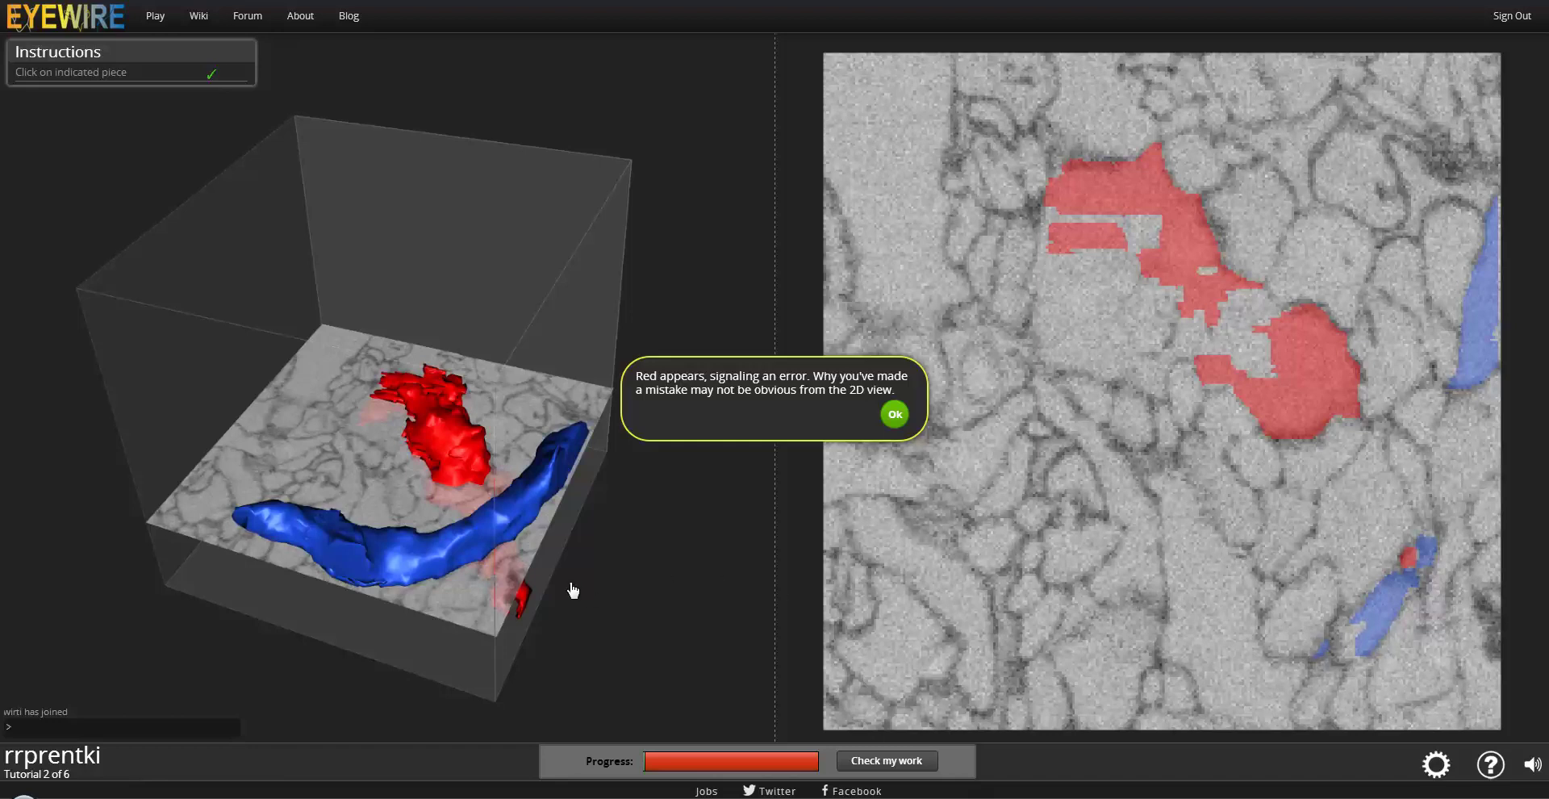
pyautogui.moveTo(575, 589)
pyautogui.mouseDown()
pyautogui.moveTo(438, 385)
pyautogui.moveTo(364, 227)
pyautogui.moveTo(645, 603)
pyautogui.mouseUp()
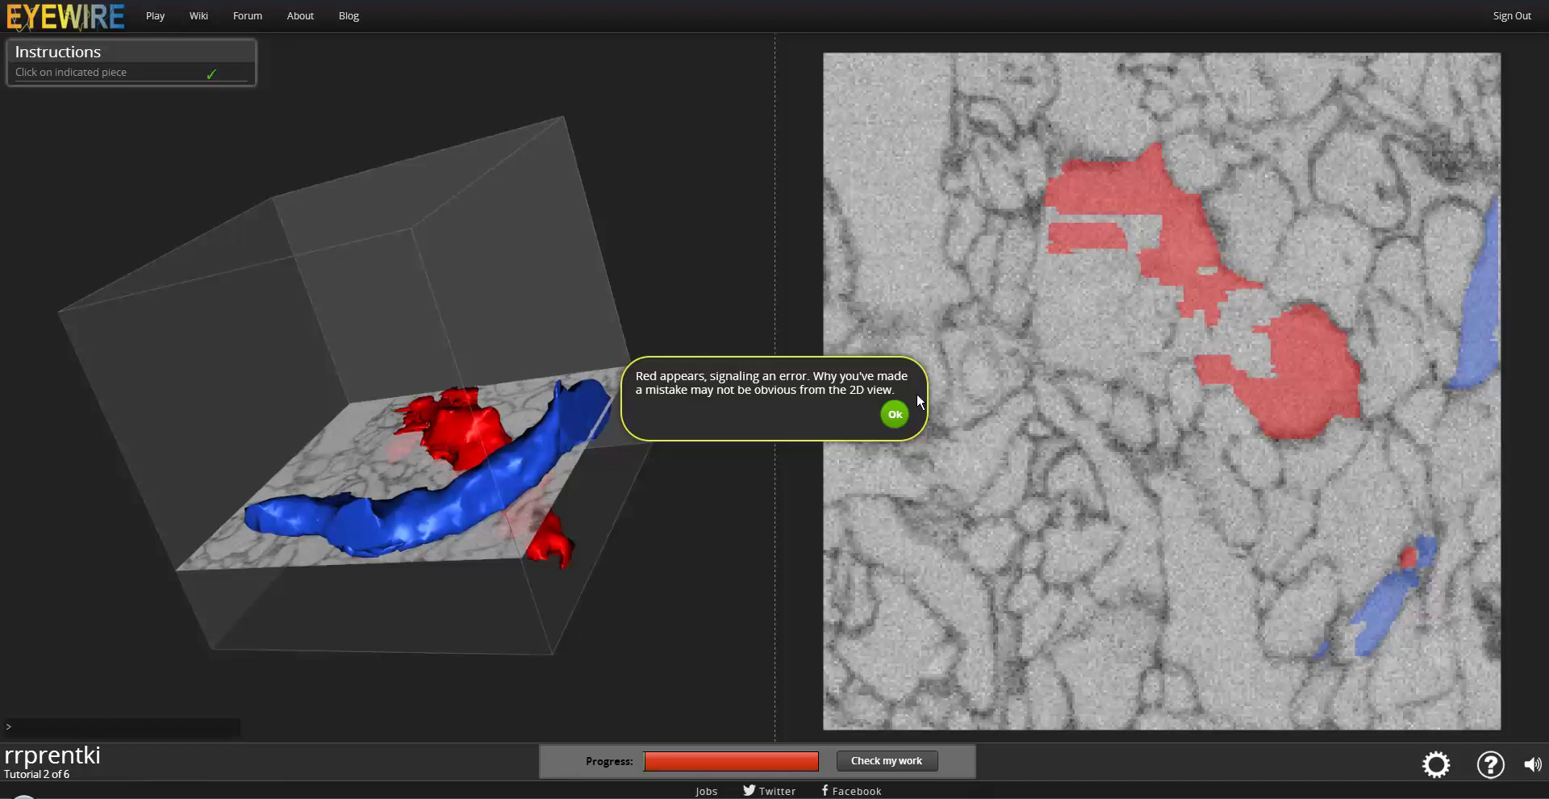
# - Dismiss the red-error tips while rotating the cube to a level side view of the pieces
pyautogui.click(894, 414)
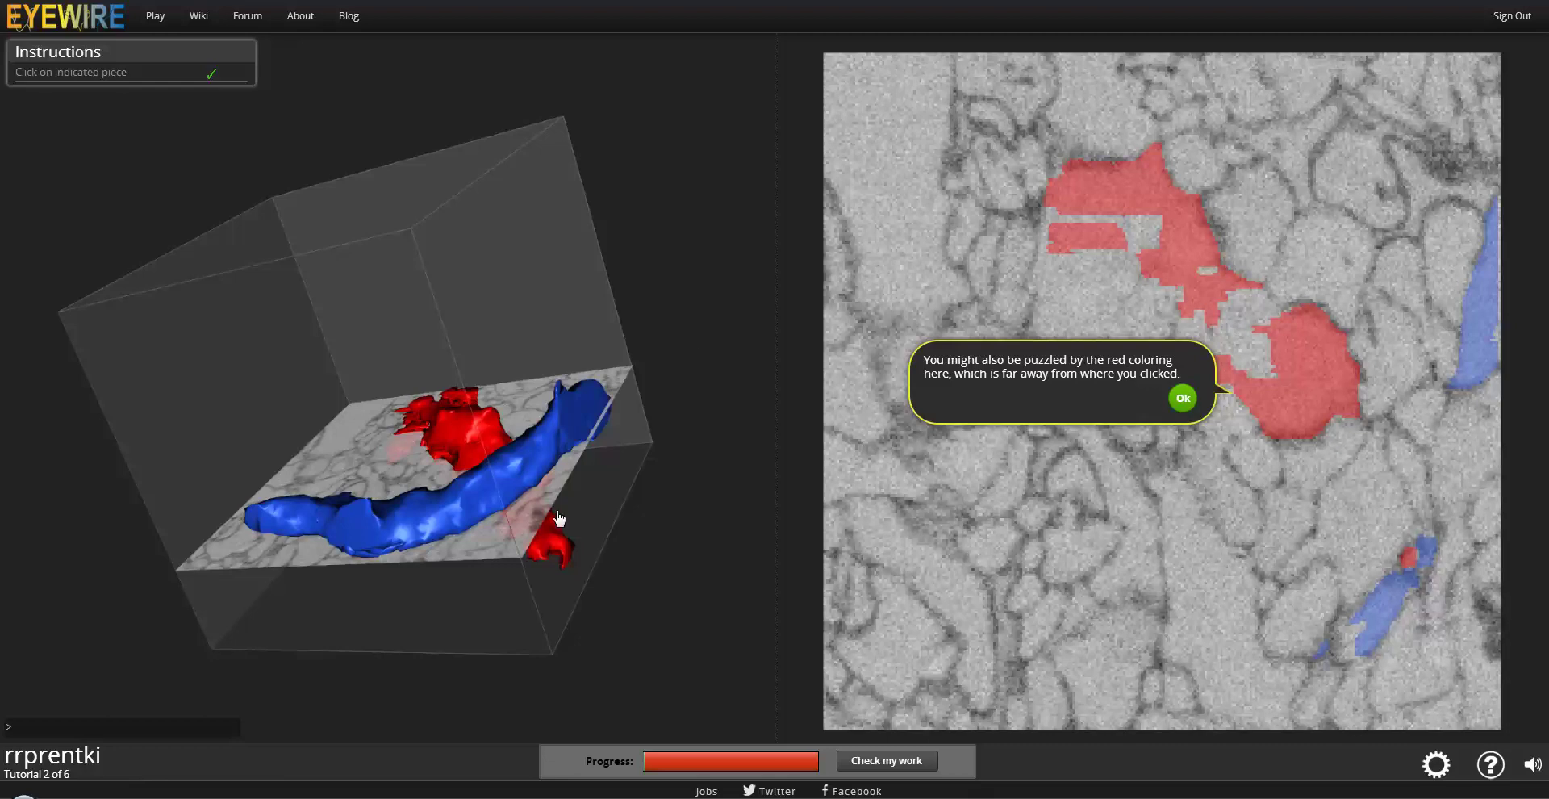
pyautogui.moveTo(589, 545); pyautogui.dragTo(391, 398)
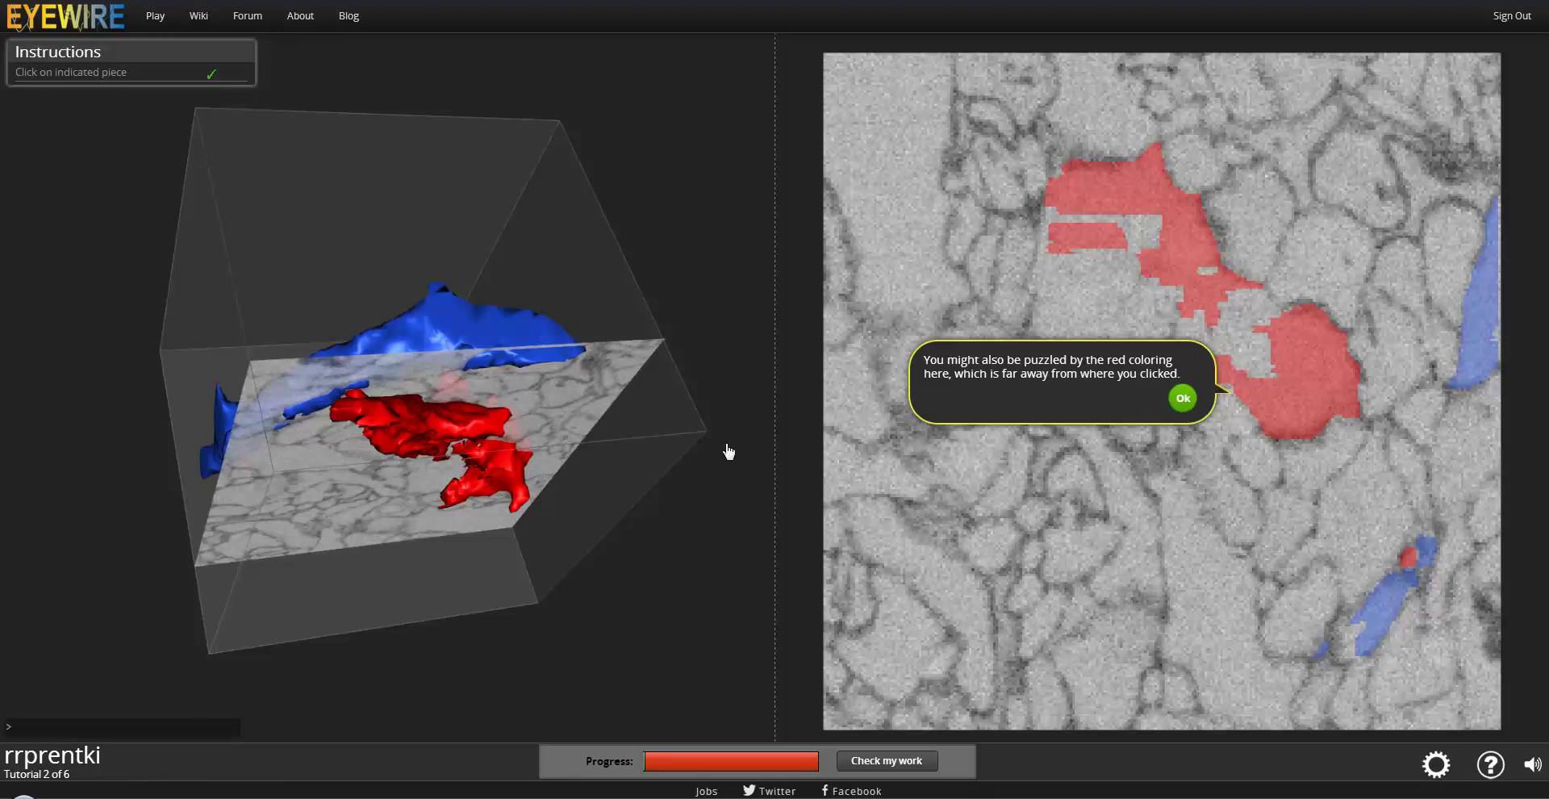
pyautogui.click(1183, 399)
pyautogui.moveTo(493, 478)
pyautogui.mouseDown()
pyautogui.moveTo(415, 501)
pyautogui.moveTo(398, 529)
pyautogui.mouseUp()
pyautogui.moveTo(450, 400); pyautogui.dragTo(387, 560)
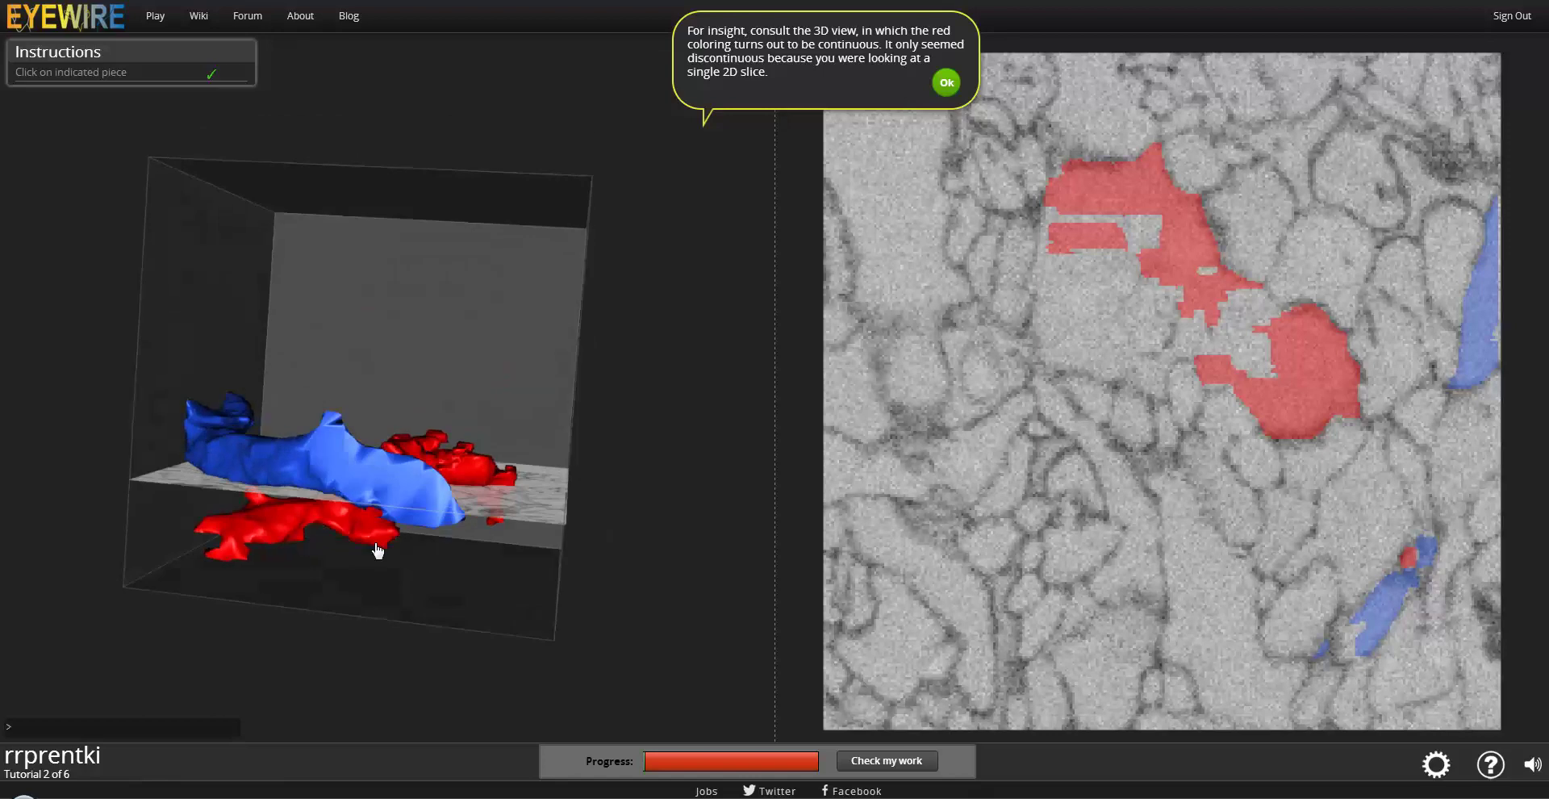
pyautogui.click(947, 84)
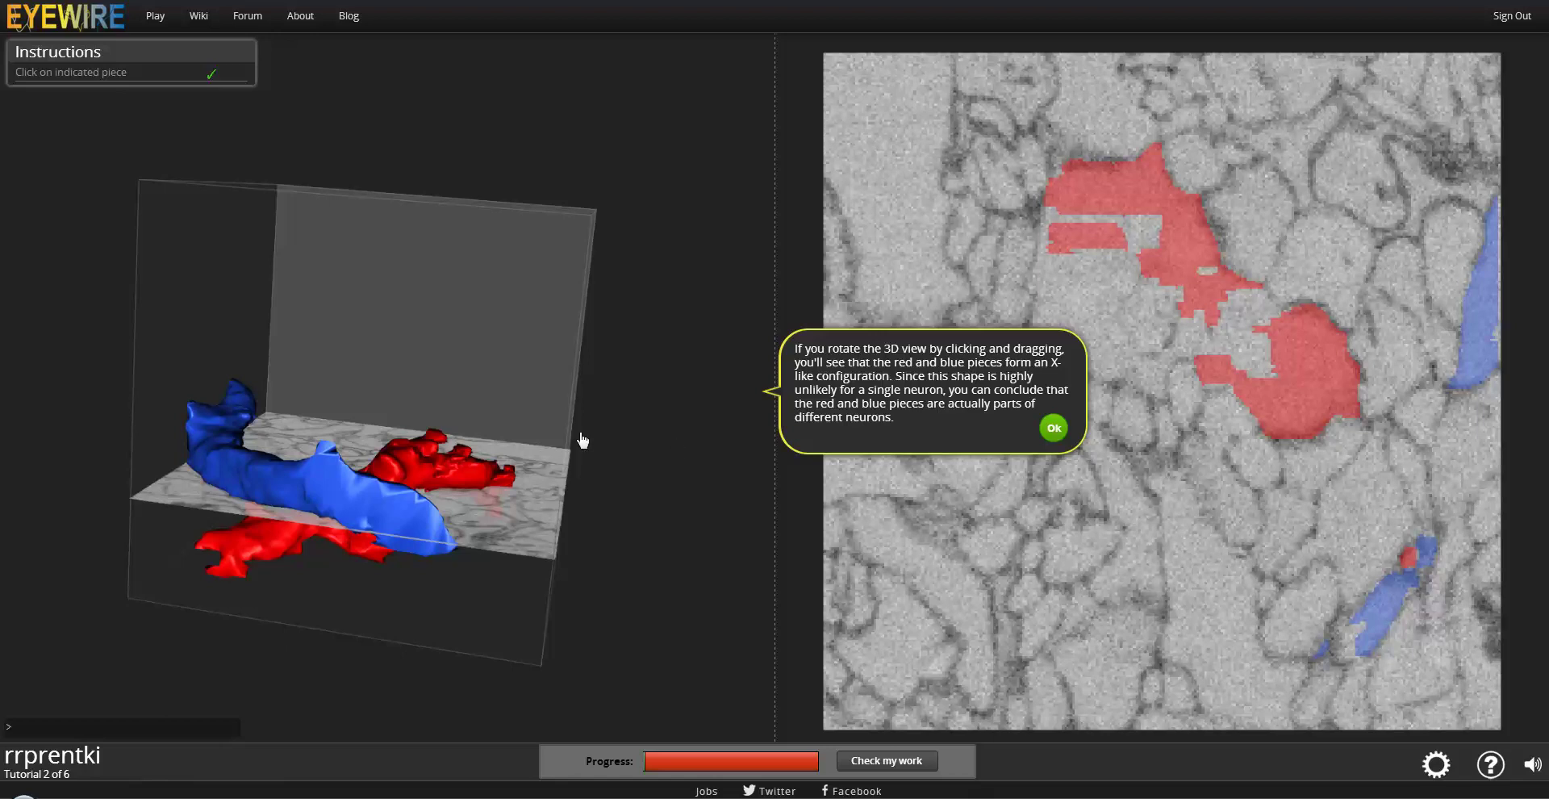
# - Orbit the cube to inspect the crossing red and blue pieces, then dismiss the X-shape tip
pyautogui.moveTo(595, 412); pyautogui.dragTo(452, 414)
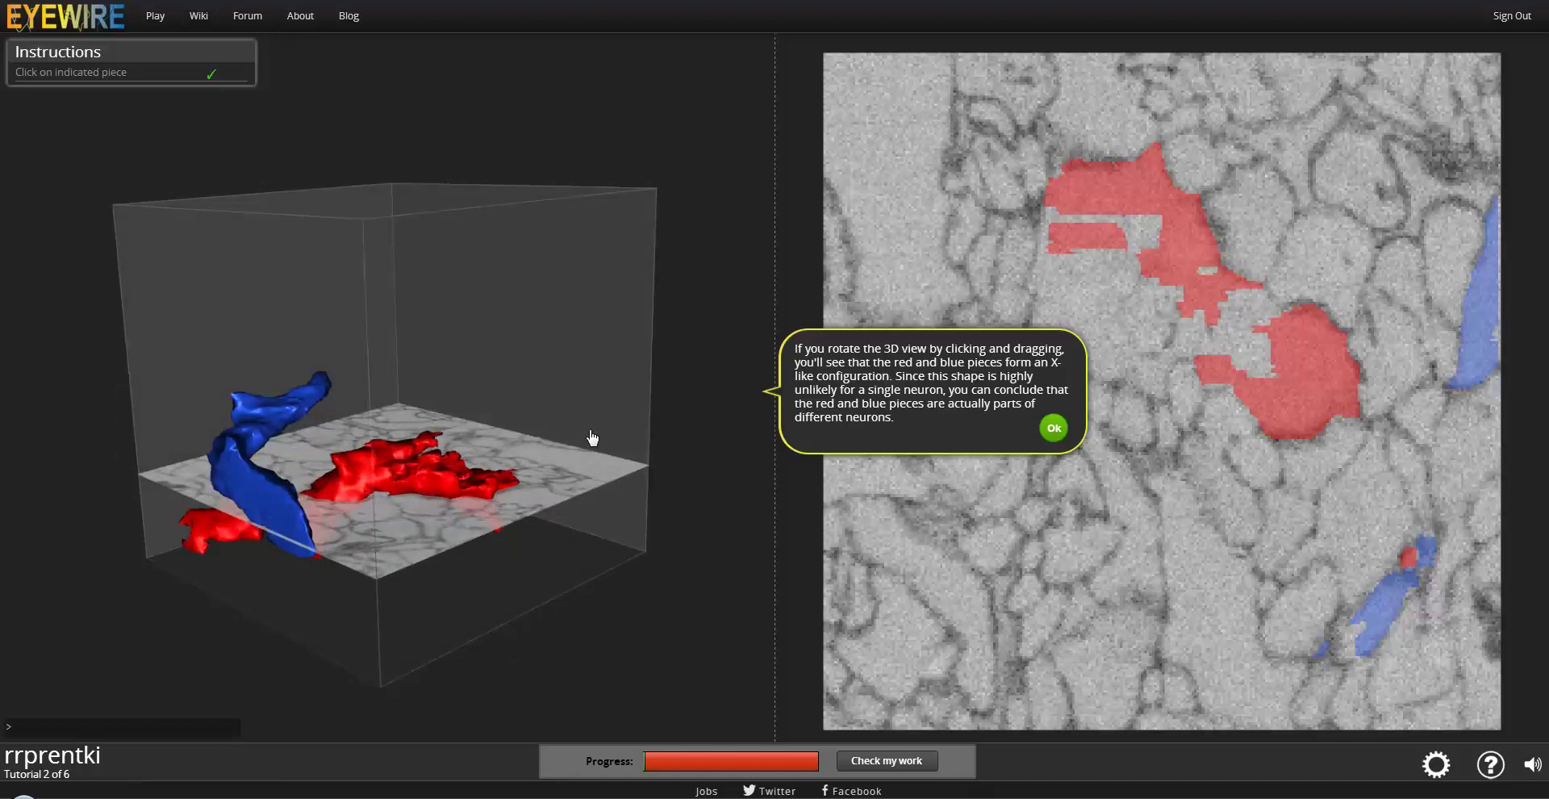
pyautogui.moveTo(592, 435); pyautogui.dragTo(526, 540)
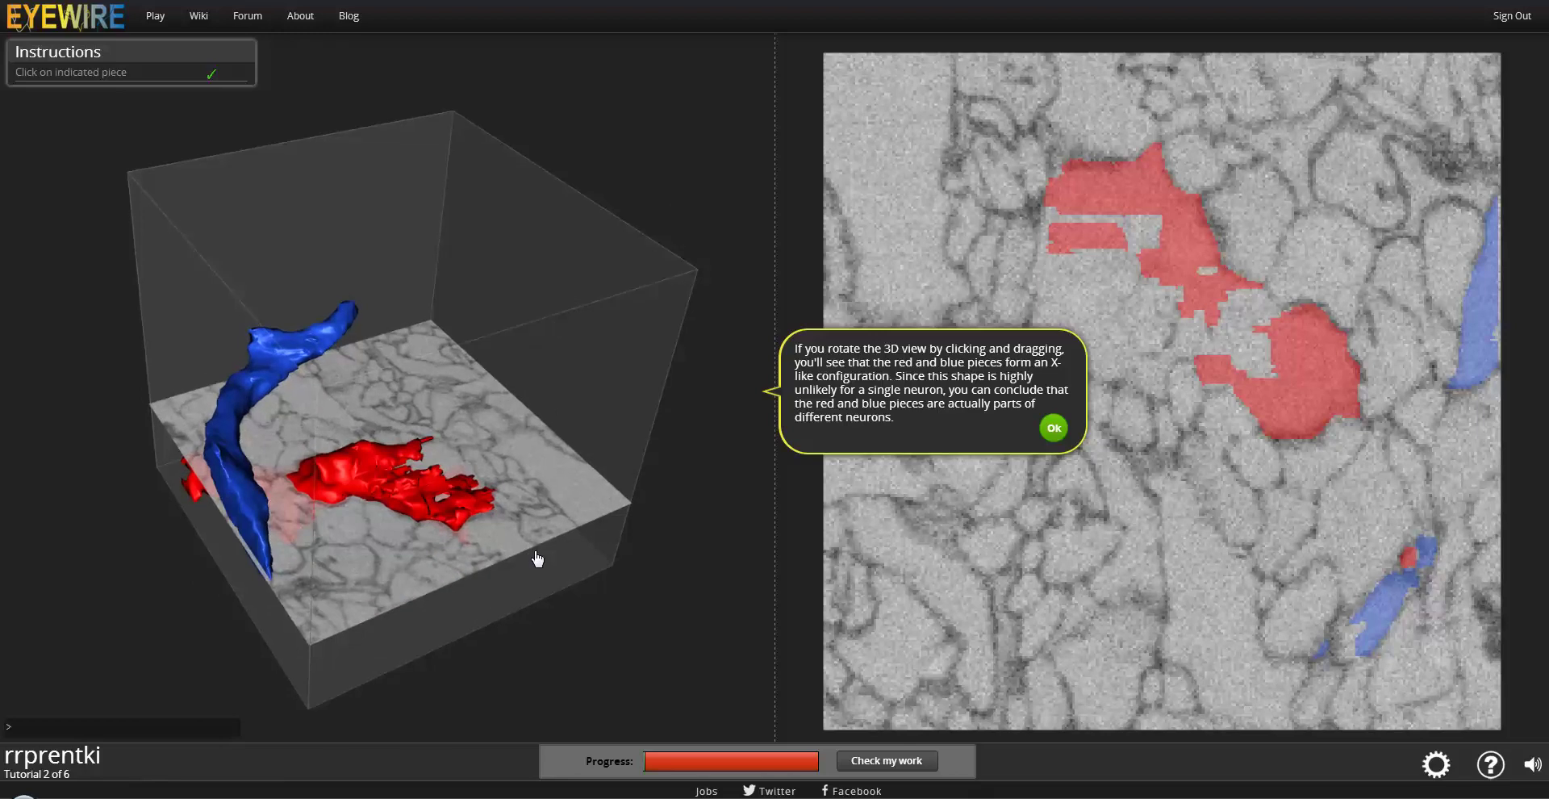
pyautogui.moveTo(426, 387); pyautogui.dragTo(345, 572)
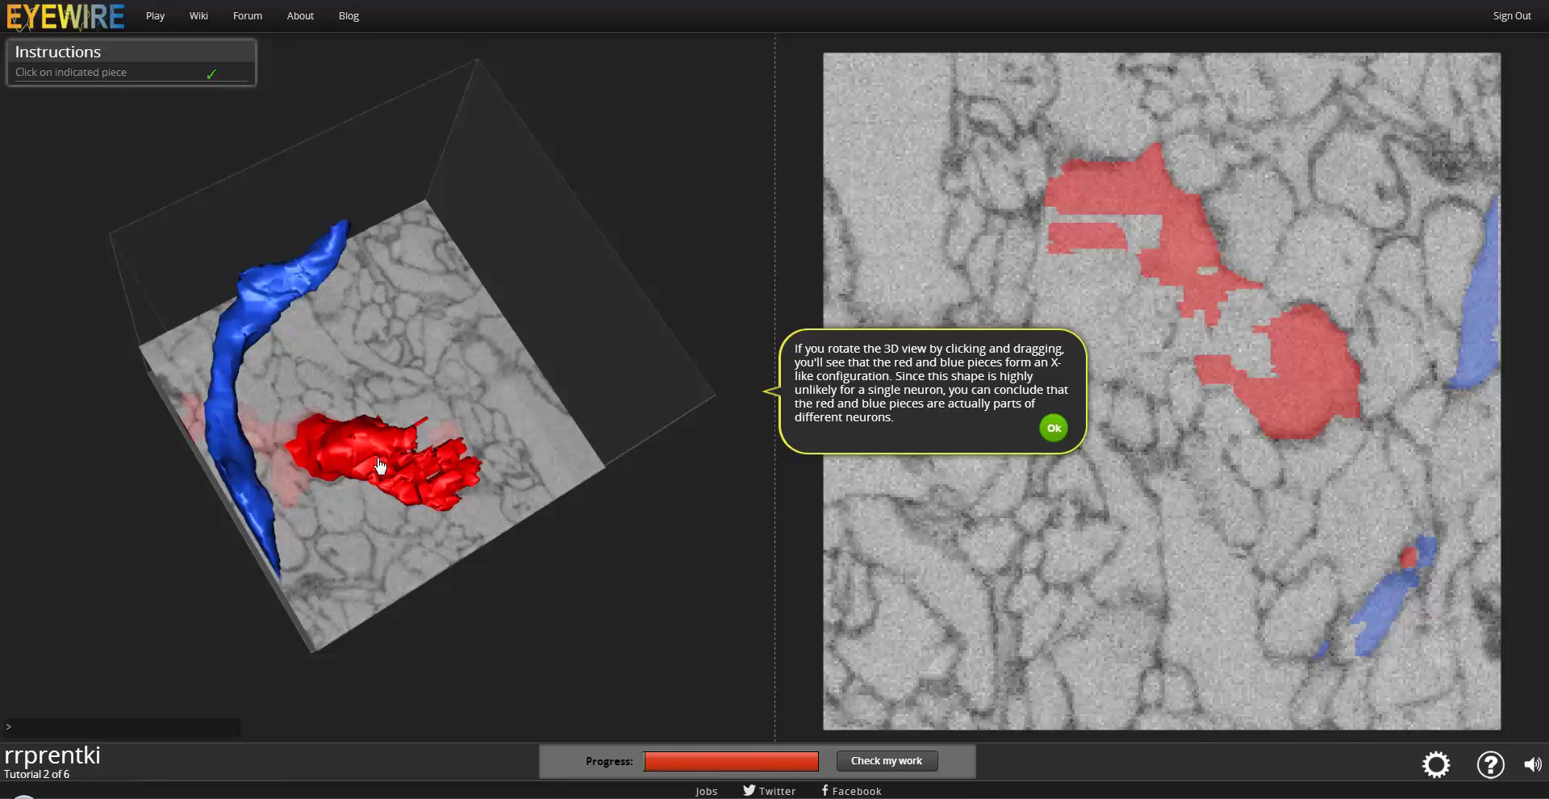
pyautogui.moveTo(381, 466); pyautogui.dragTo(346, 324)
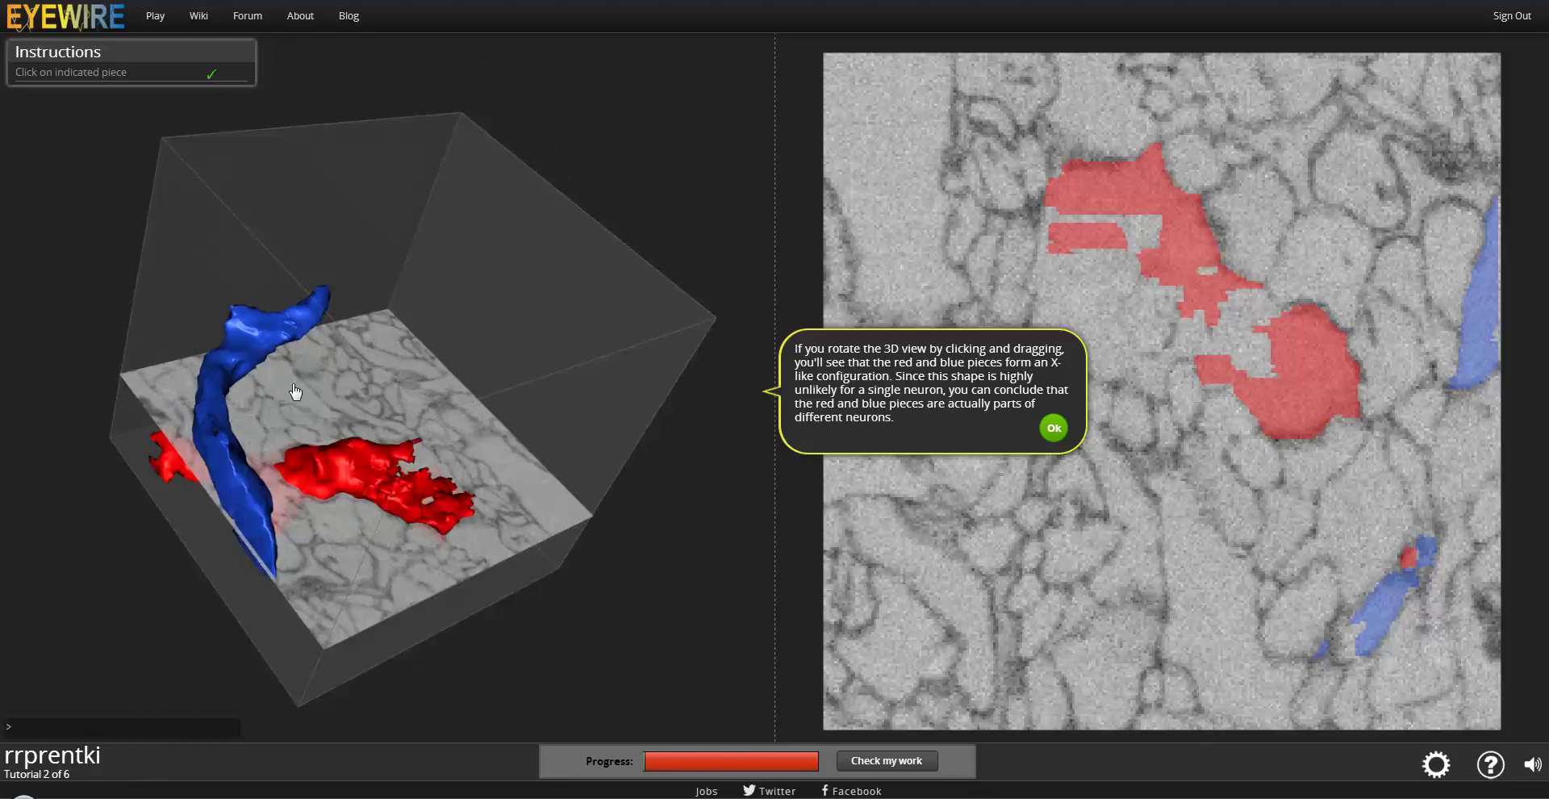
pyautogui.moveTo(236, 342); pyautogui.dragTo(259, 238)
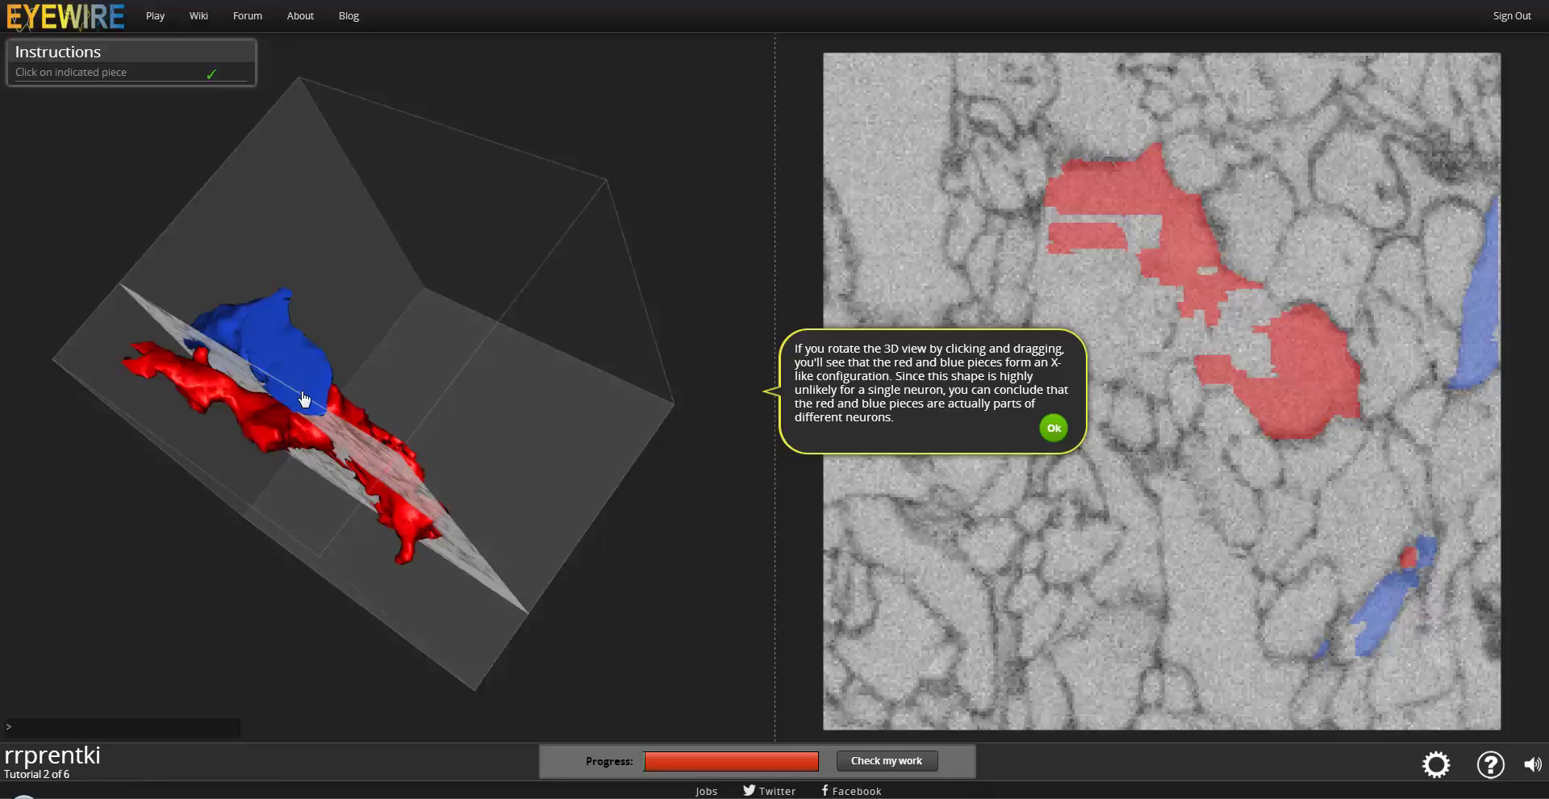
pyautogui.moveTo(308, 401)
pyautogui.mouseDown()
pyautogui.moveTo(304, 536)
pyautogui.moveTo(272, 437)
pyautogui.moveTo(274, 501)
pyautogui.mouseUp()
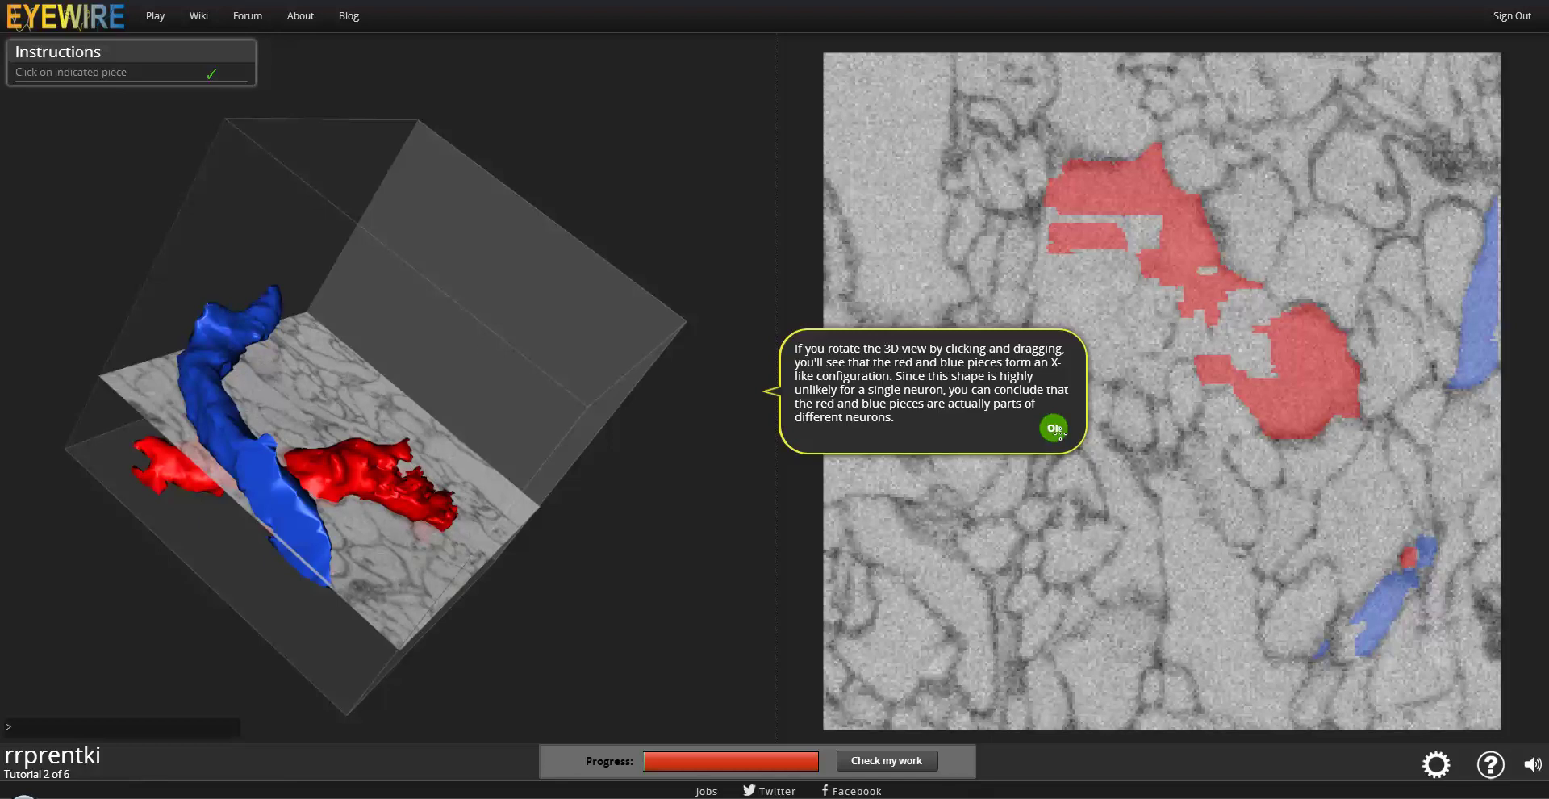
pyautogui.click(1057, 428)
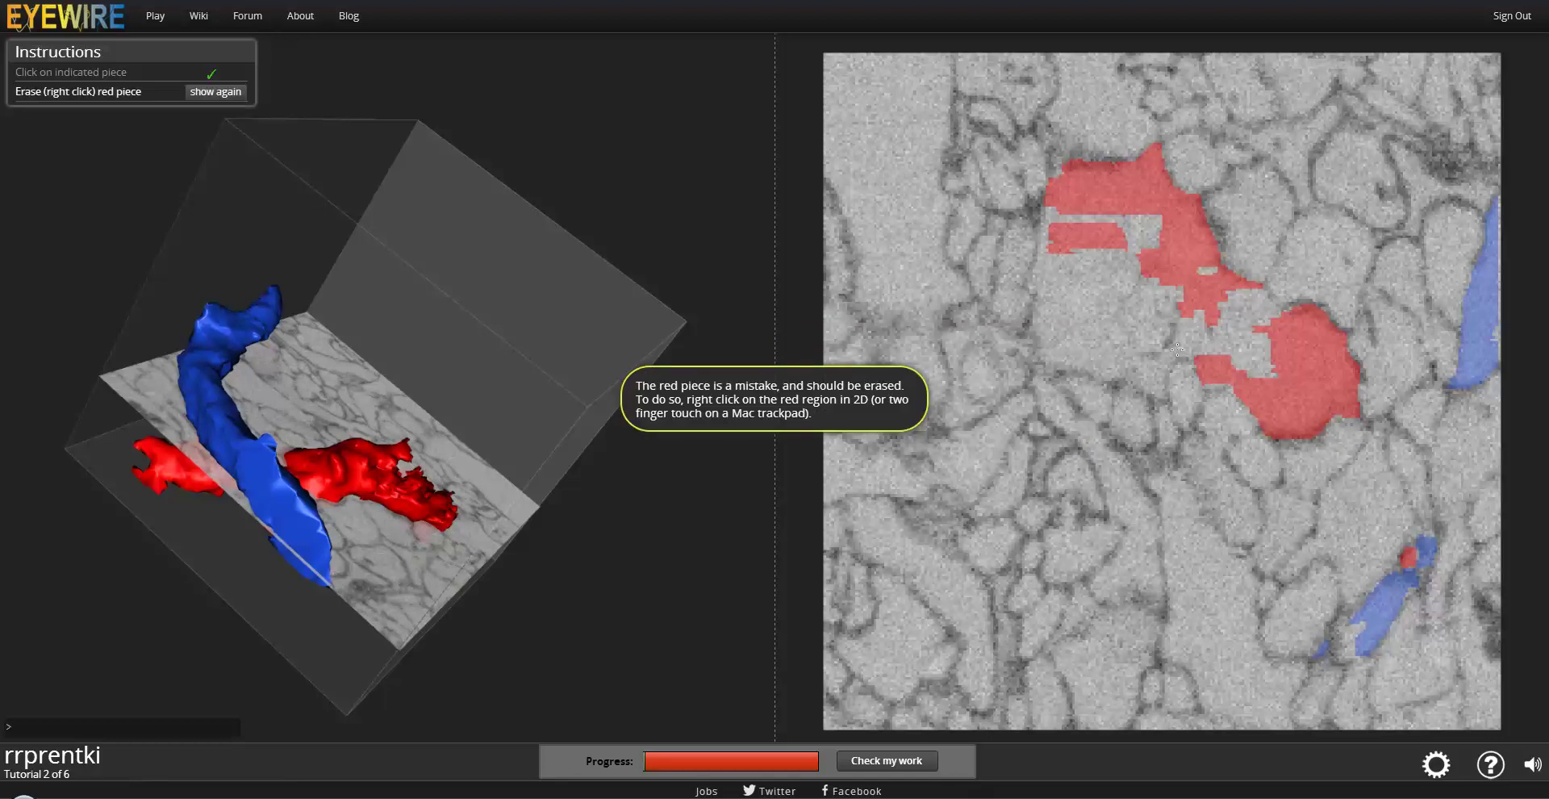
# - Right-click the red error piece in the 2D view to erase it
pyautogui.rightClick(1301, 398)
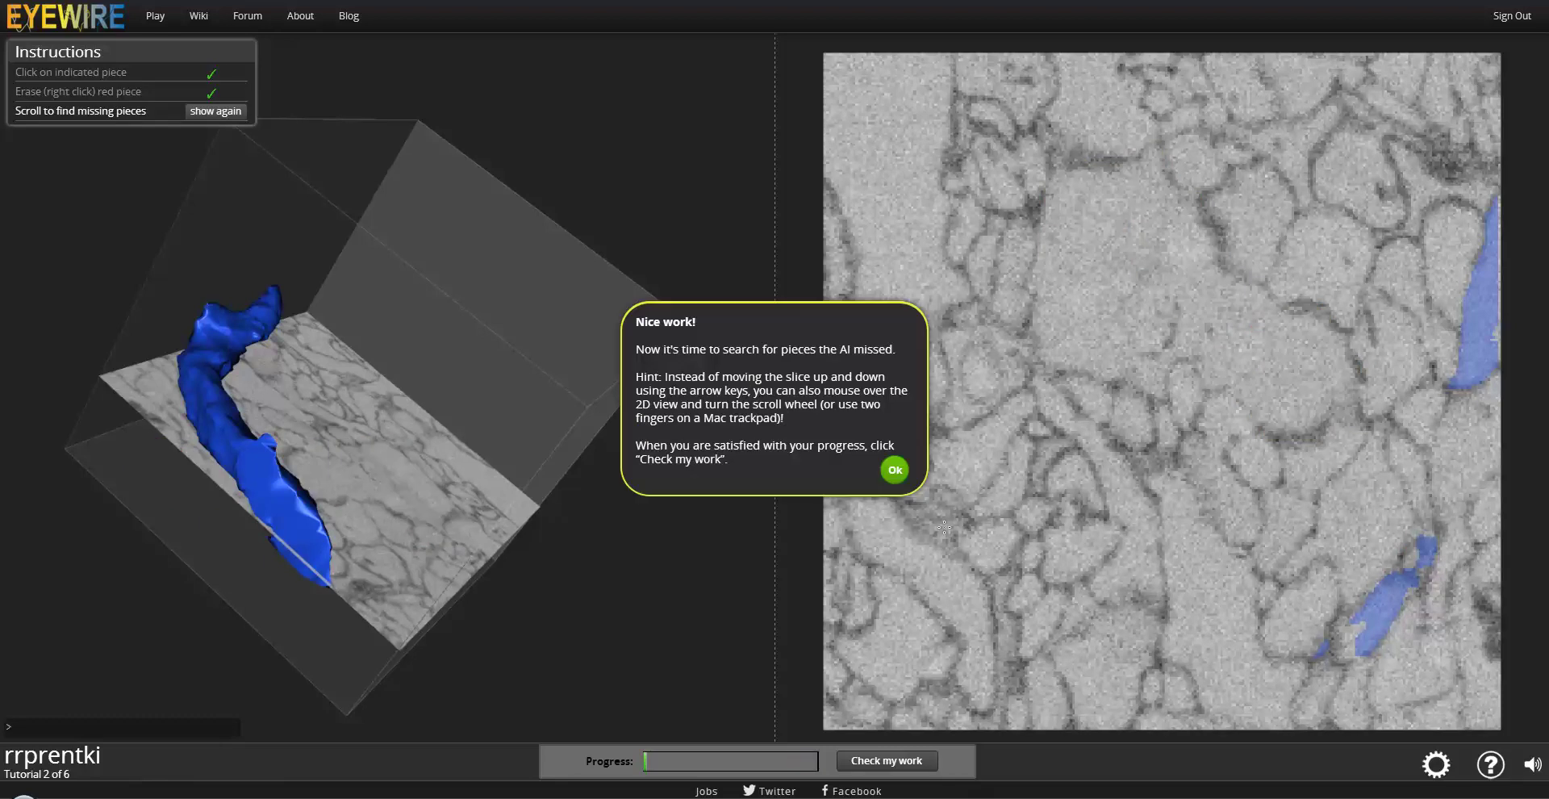
# - Dismiss the congratulations and add four missing green pieces to the blue neuron across slices
pyautogui.click(895, 470)
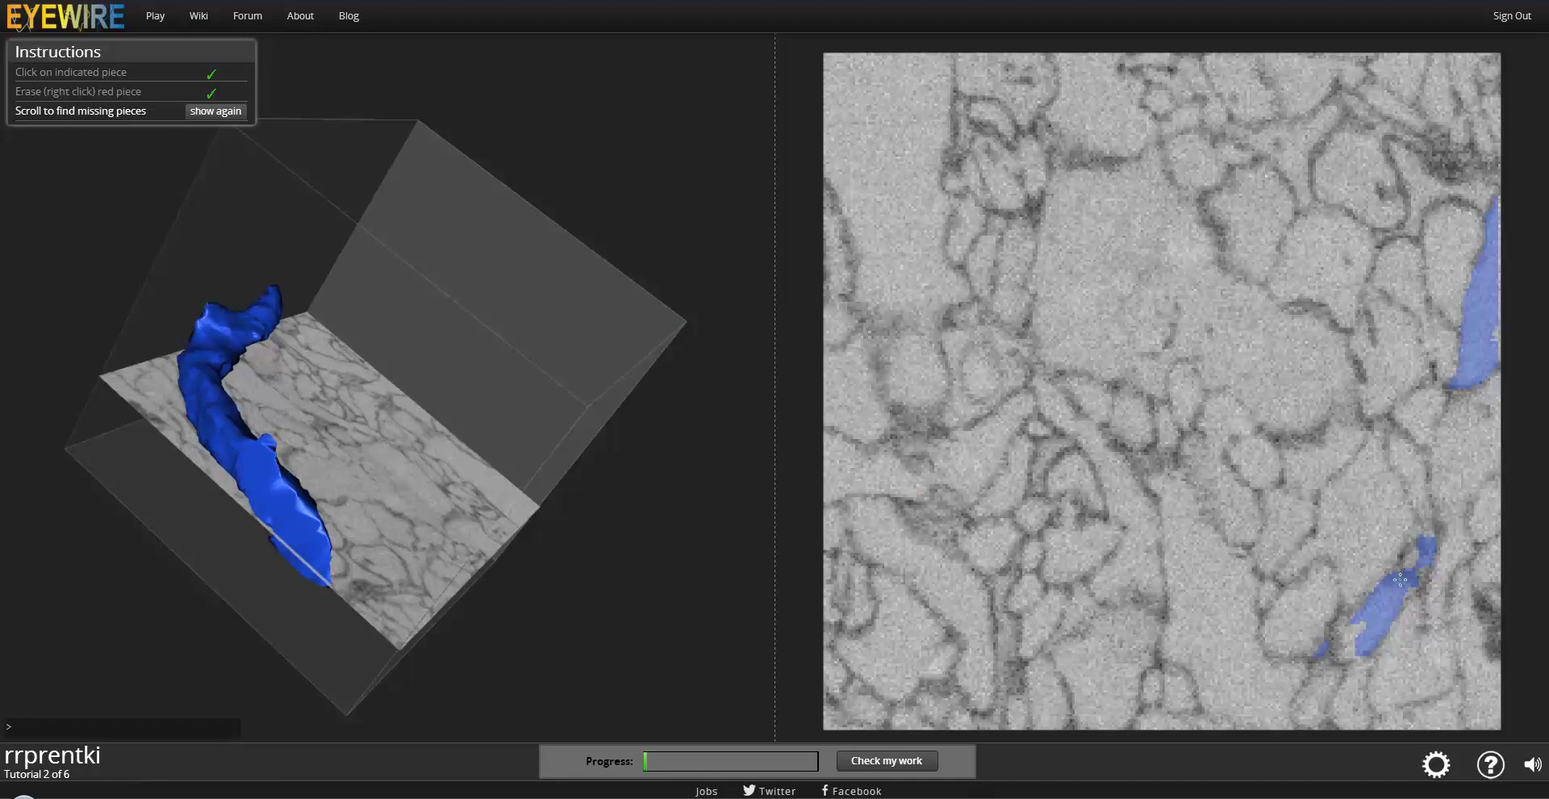
pyautogui.click(1349, 636)
pyautogui.scroll(-1, 1359, 629)
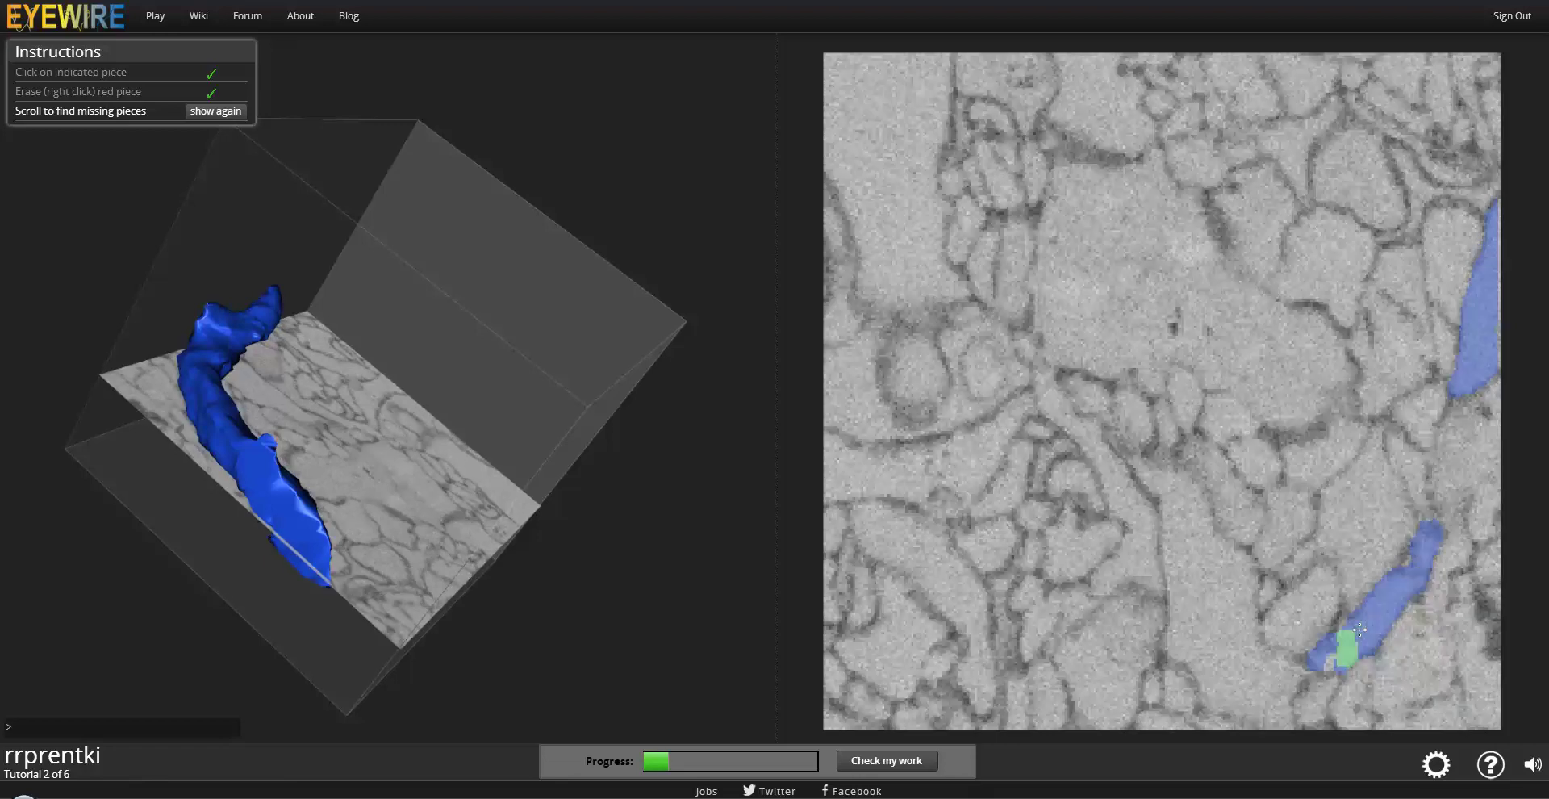
pyautogui.click(1332, 661)
pyautogui.scroll(-1, 1331, 662)
pyautogui.scroll(-1, 1332, 662)
pyautogui.scroll(-1, 1332, 660)
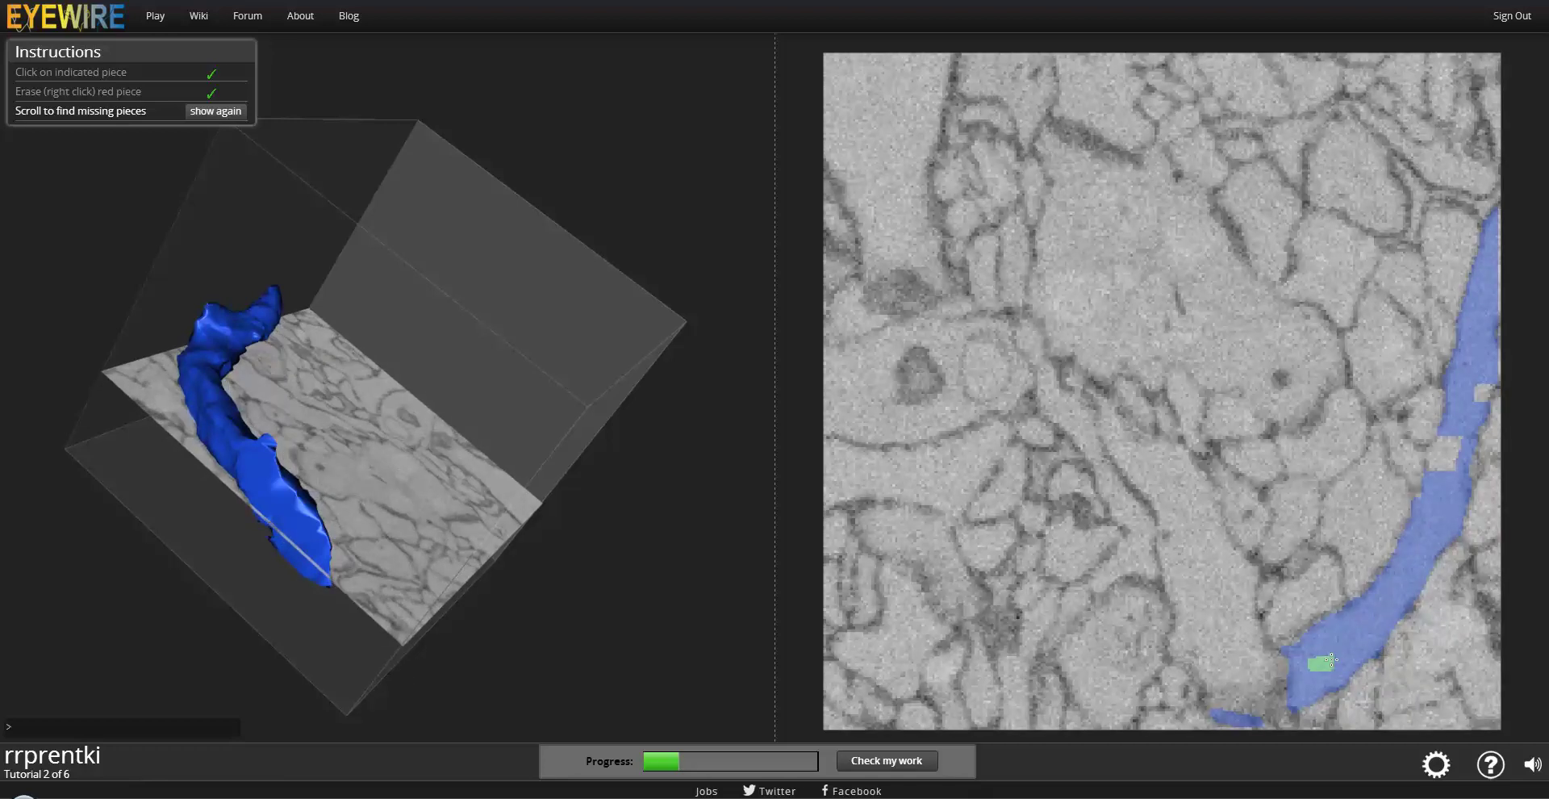
pyautogui.click(1443, 446)
pyautogui.click(1483, 395)
# - Scroll further down the slices, adding another piece and one near the bottom that turns red
pyautogui.scroll(-1, 1483, 395)
pyautogui.scroll(-1, 1355, 609)
pyautogui.scroll(-1, 1331, 637)
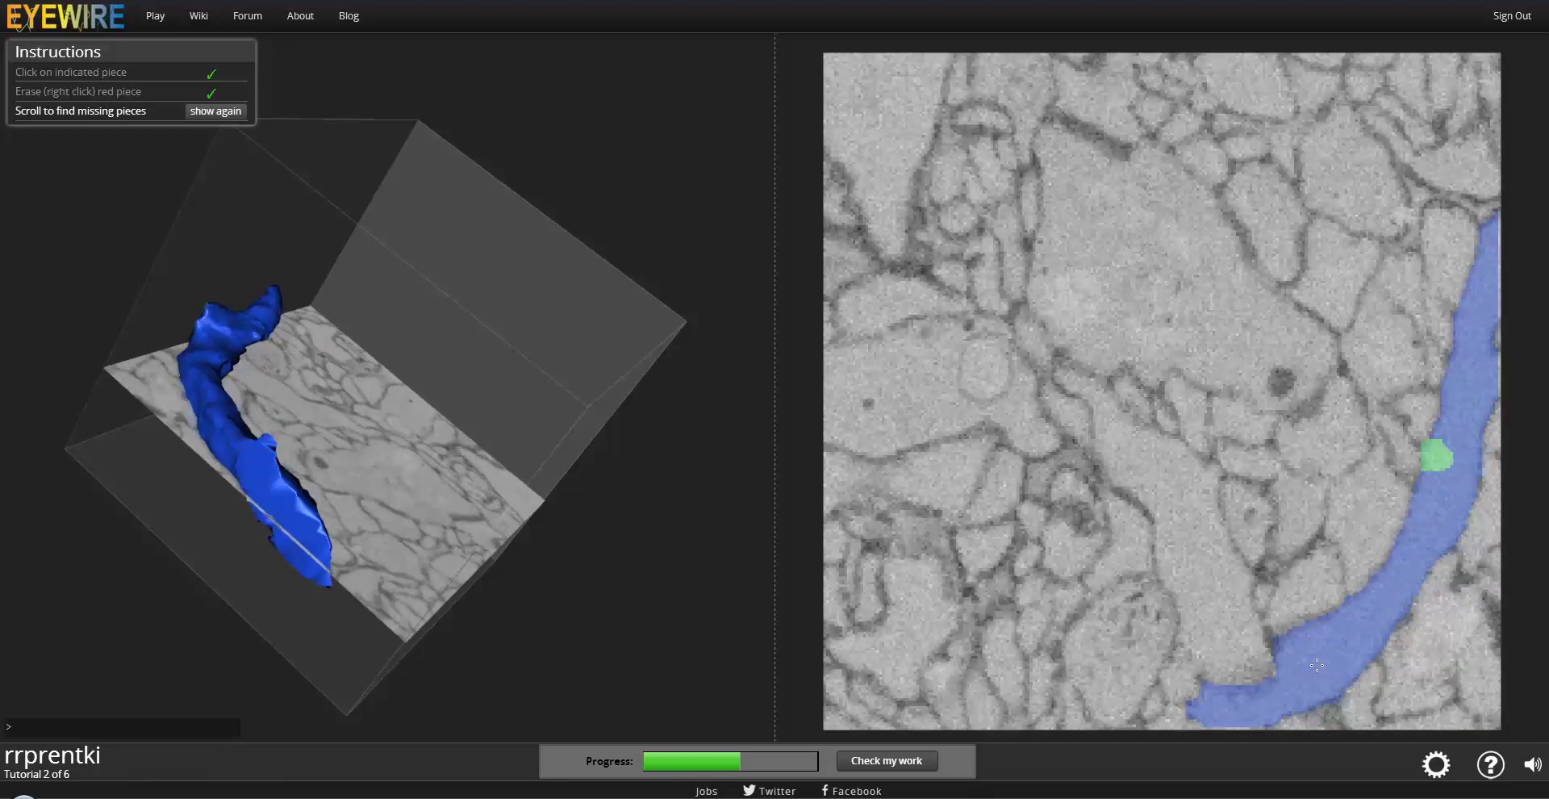
pyautogui.scroll(-1, 1303, 664)
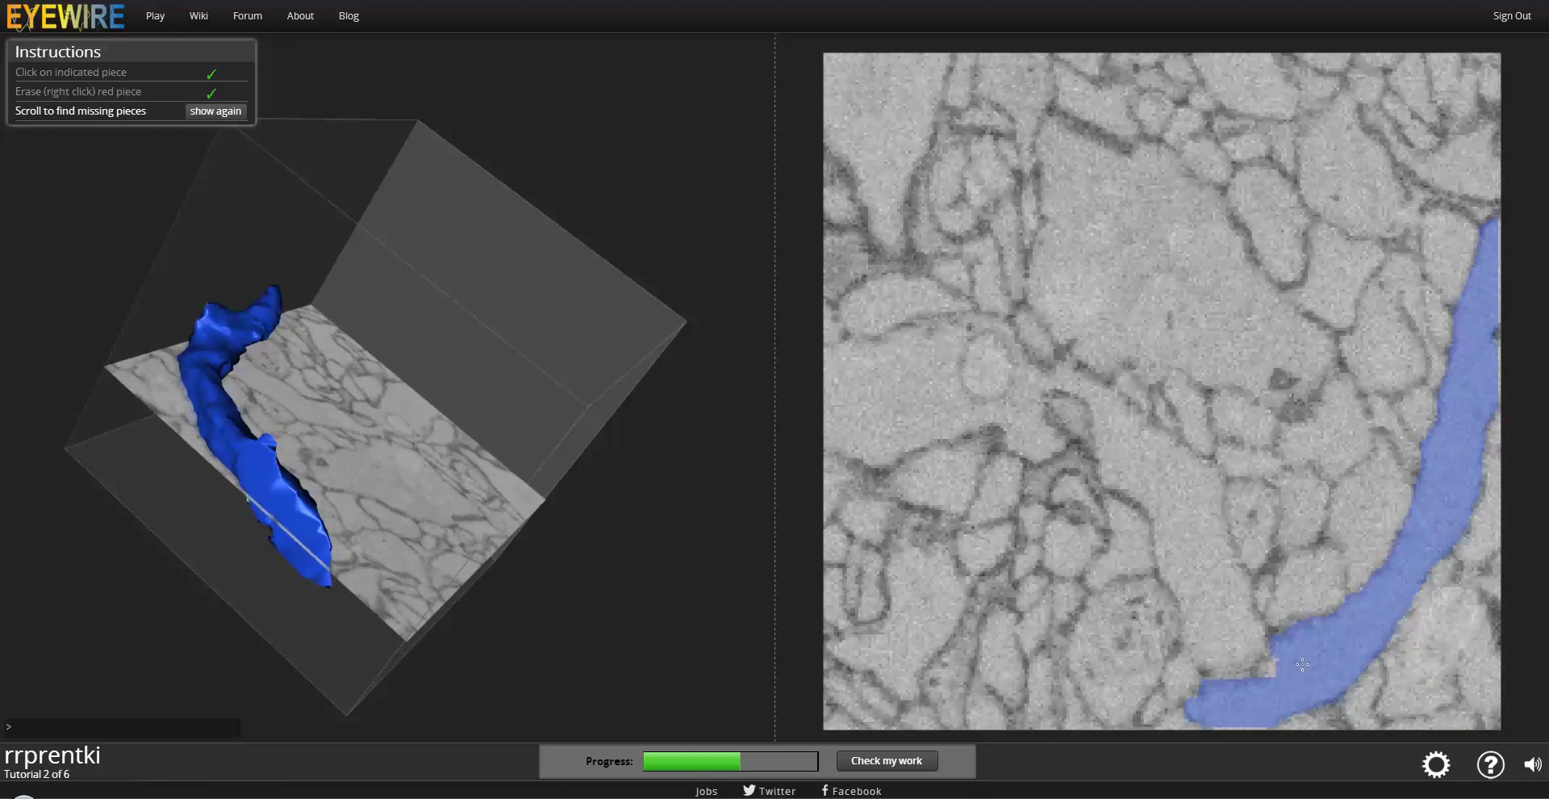
pyautogui.scroll(-2, 1269, 671)
pyautogui.click(1262, 652)
pyautogui.scroll(-1, 1255, 682)
pyautogui.scroll(1, 1223, 702)
pyautogui.scroll(-1, 1222, 700)
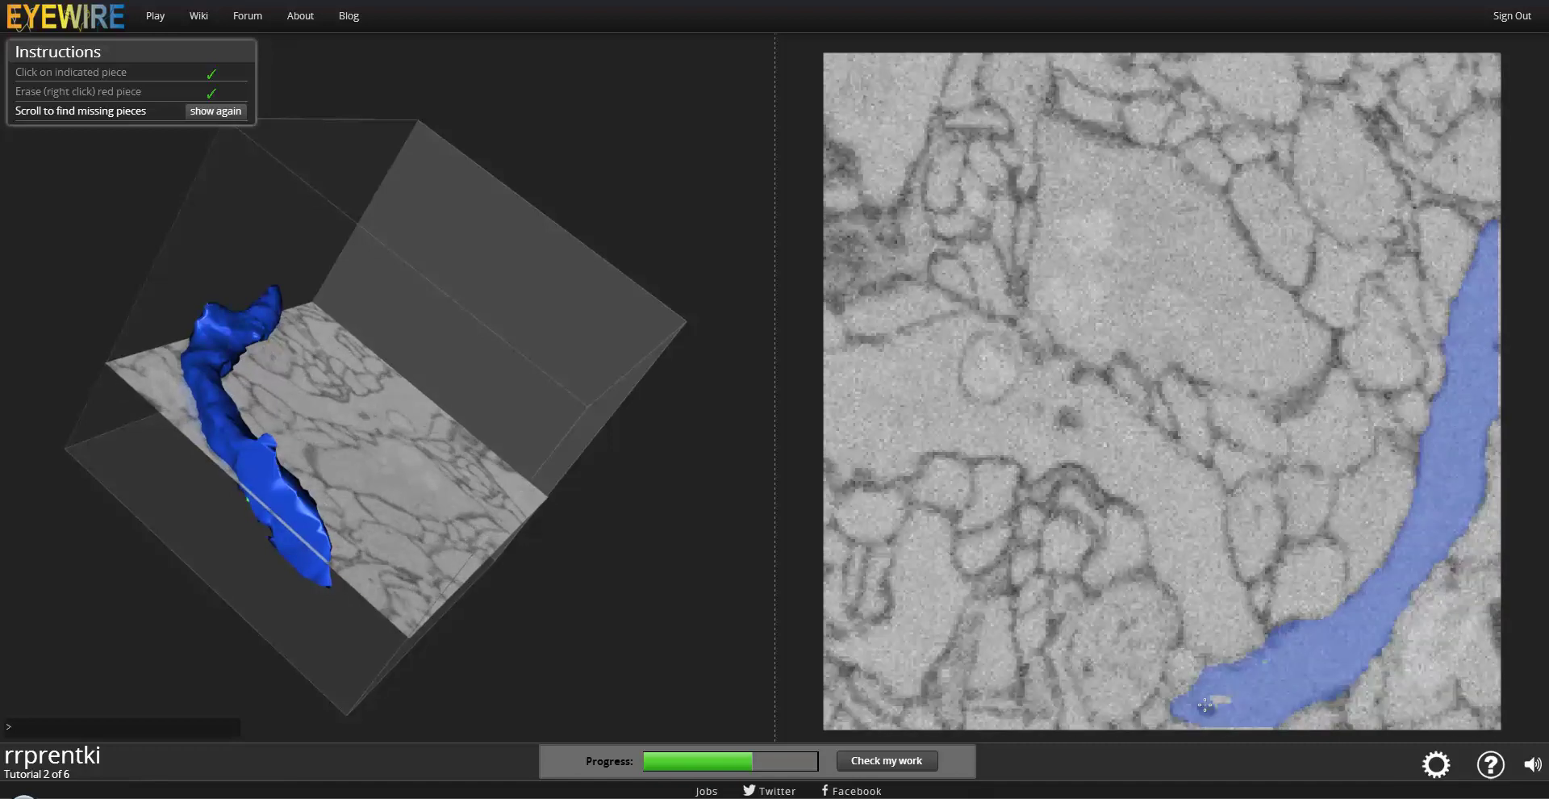
pyautogui.scroll(-1, 1221, 699)
pyautogui.scroll(-1, 1221, 699)
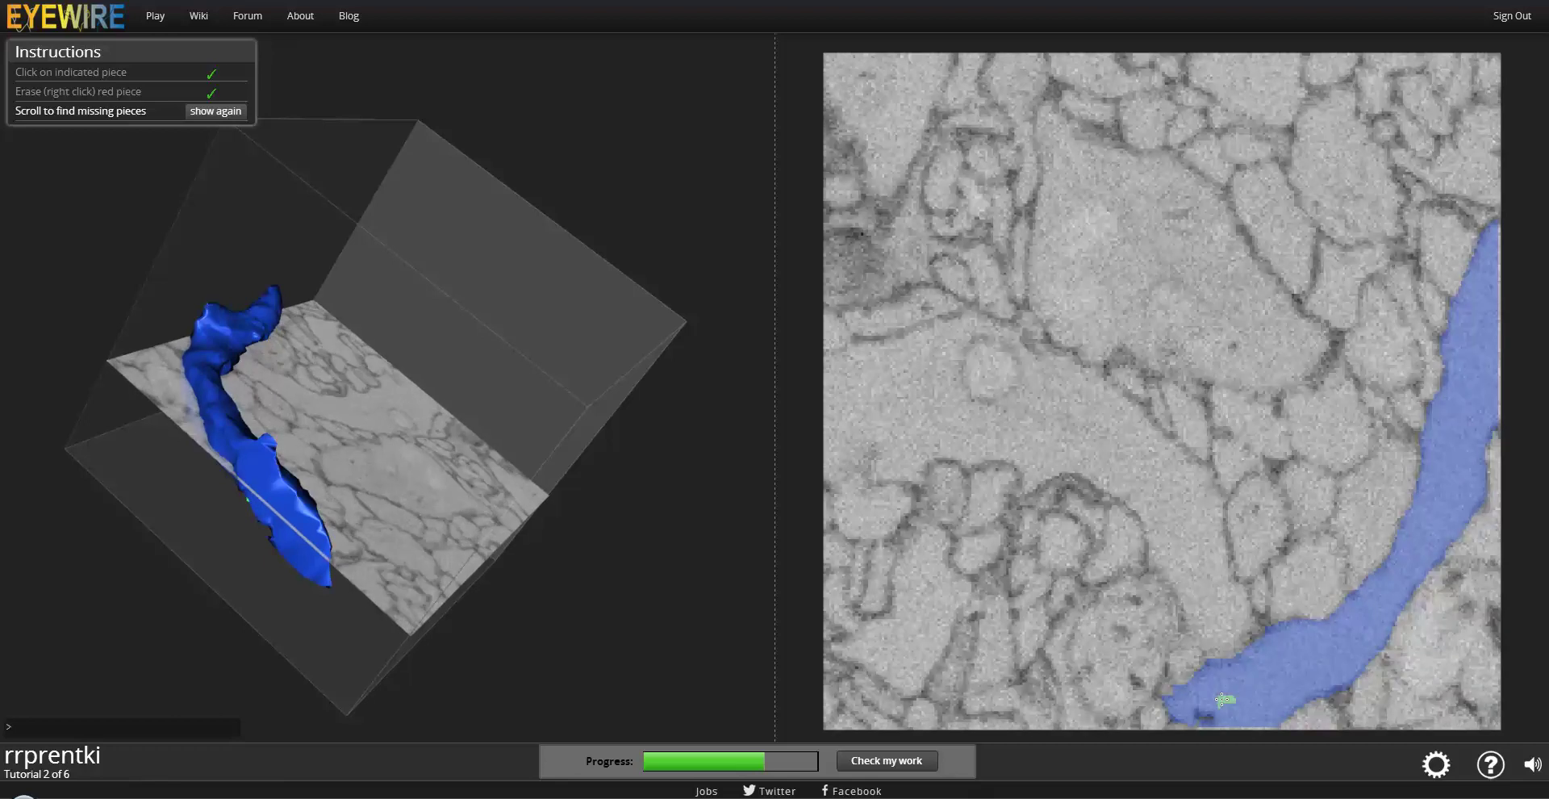
pyautogui.scroll(-2, 1221, 698)
pyautogui.scroll(-1, 1223, 699)
pyautogui.scroll(-1, 1223, 698)
pyautogui.scroll(-2, 1210, 698)
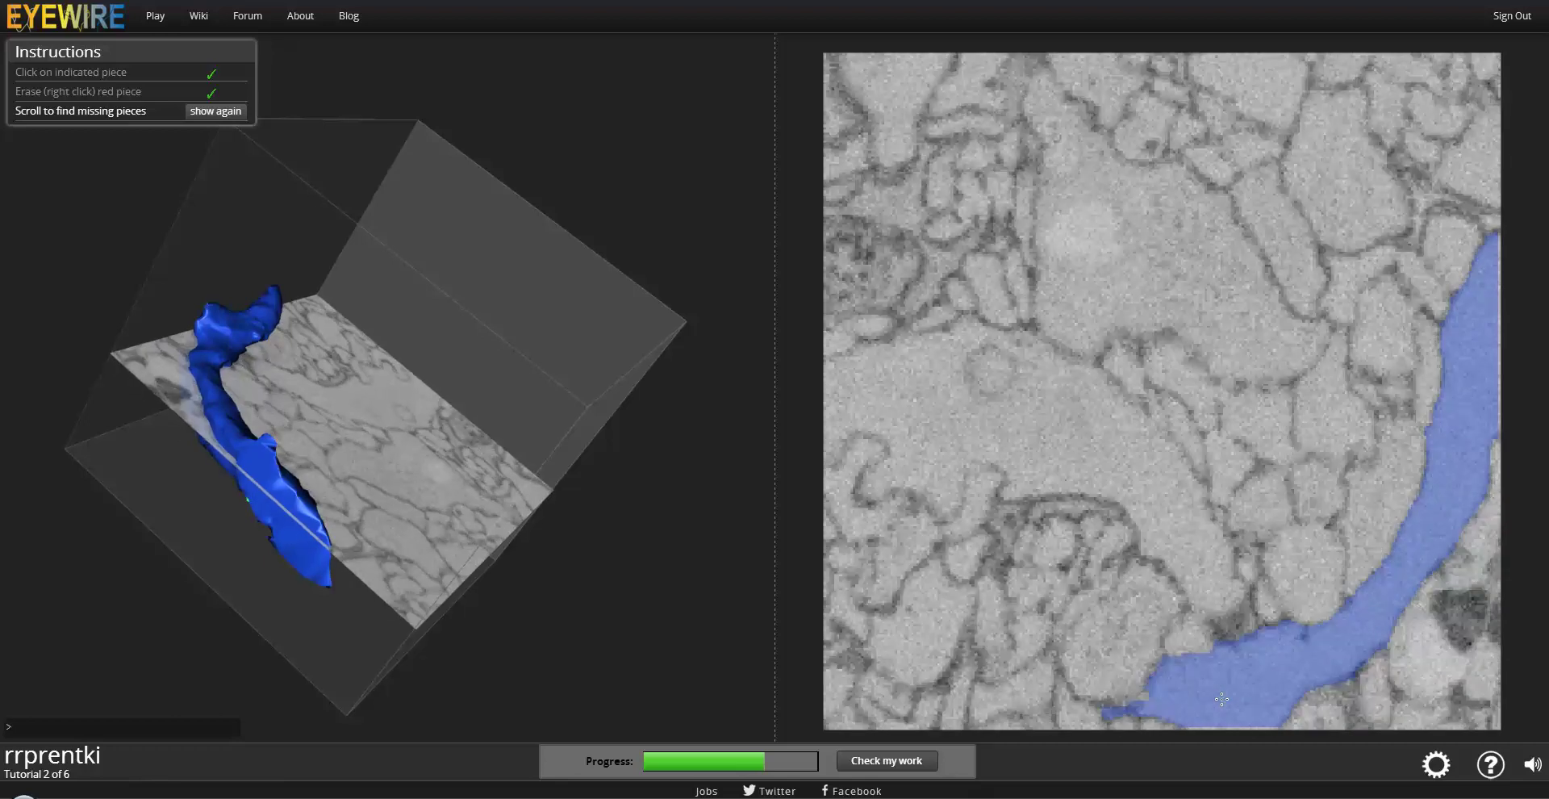
pyautogui.scroll(-1, 1190, 697)
pyautogui.scroll(-1, 1172, 696)
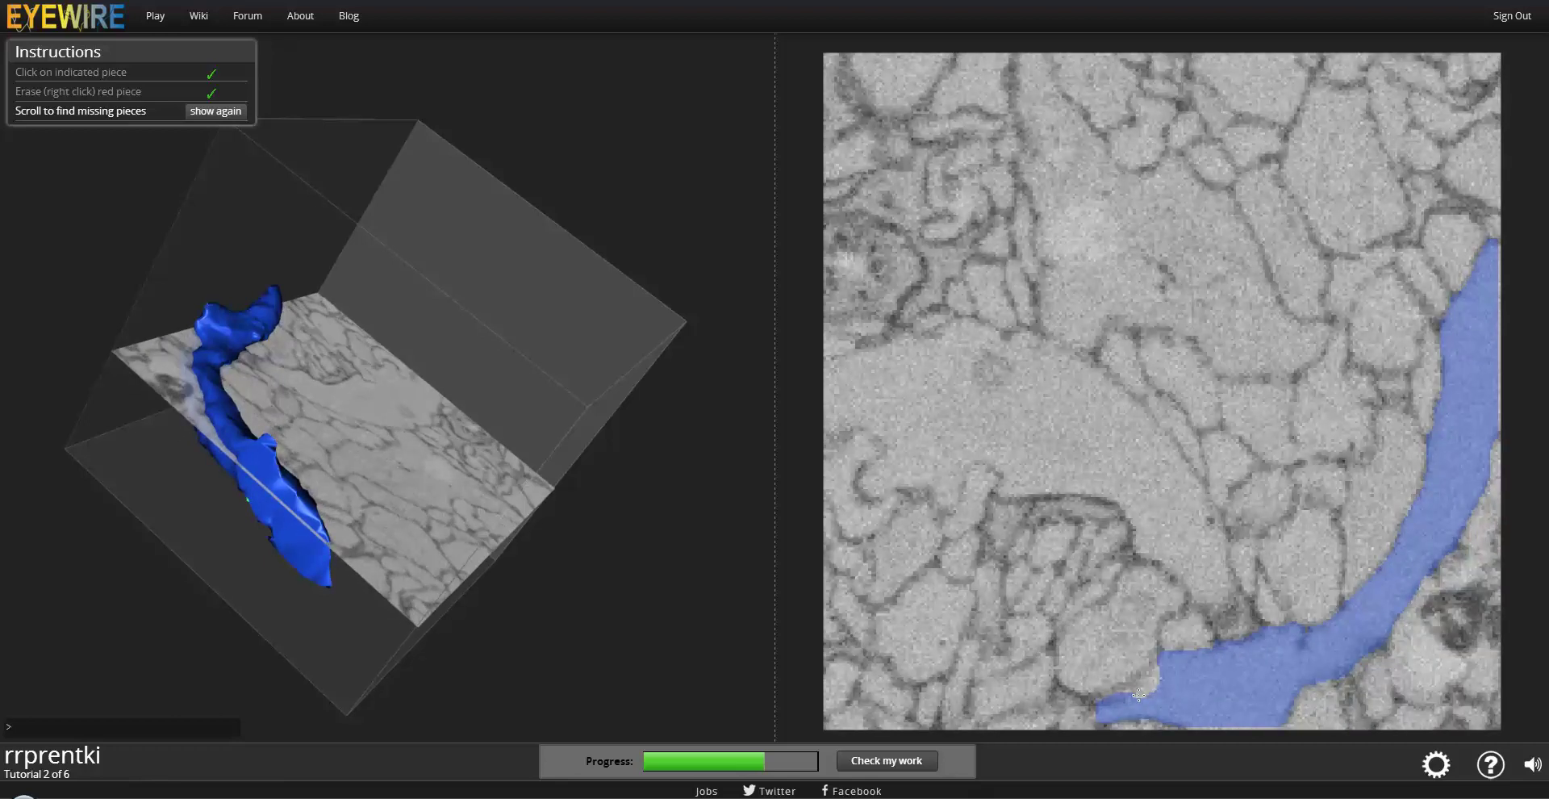
pyautogui.scroll(-1, 1139, 694)
pyautogui.scroll(-1, 1130, 696)
pyautogui.scroll(1, 1122, 699)
pyautogui.scroll(1, 1112, 702)
pyautogui.scroll(-1, 1110, 703)
pyautogui.scroll(-1, 1102, 707)
pyautogui.scroll(-1, 1096, 711)
pyautogui.scroll(-1, 1089, 714)
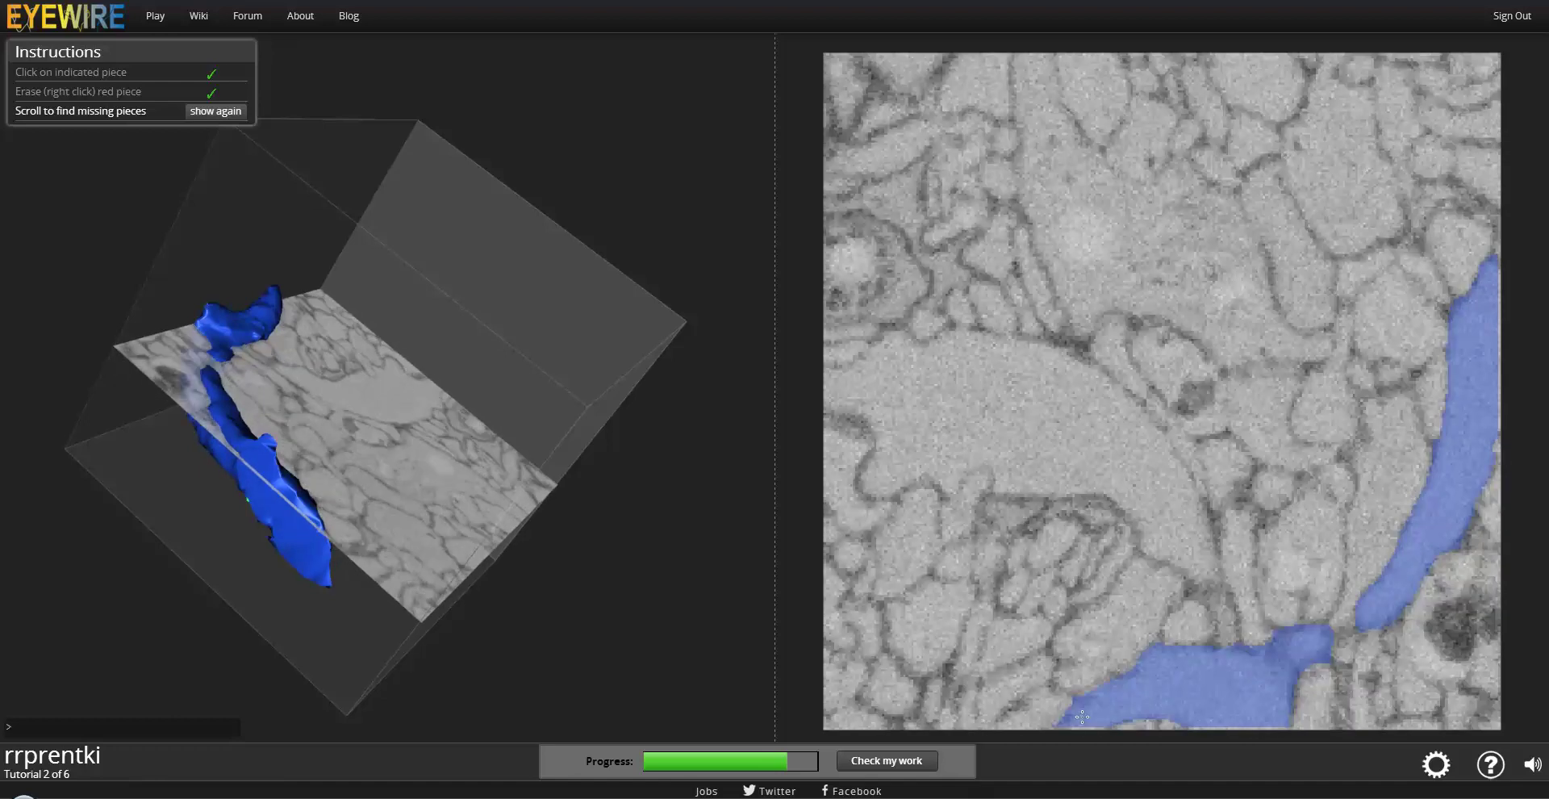
pyautogui.scroll(-1, 1082, 717)
pyautogui.scroll(-1, 1130, 698)
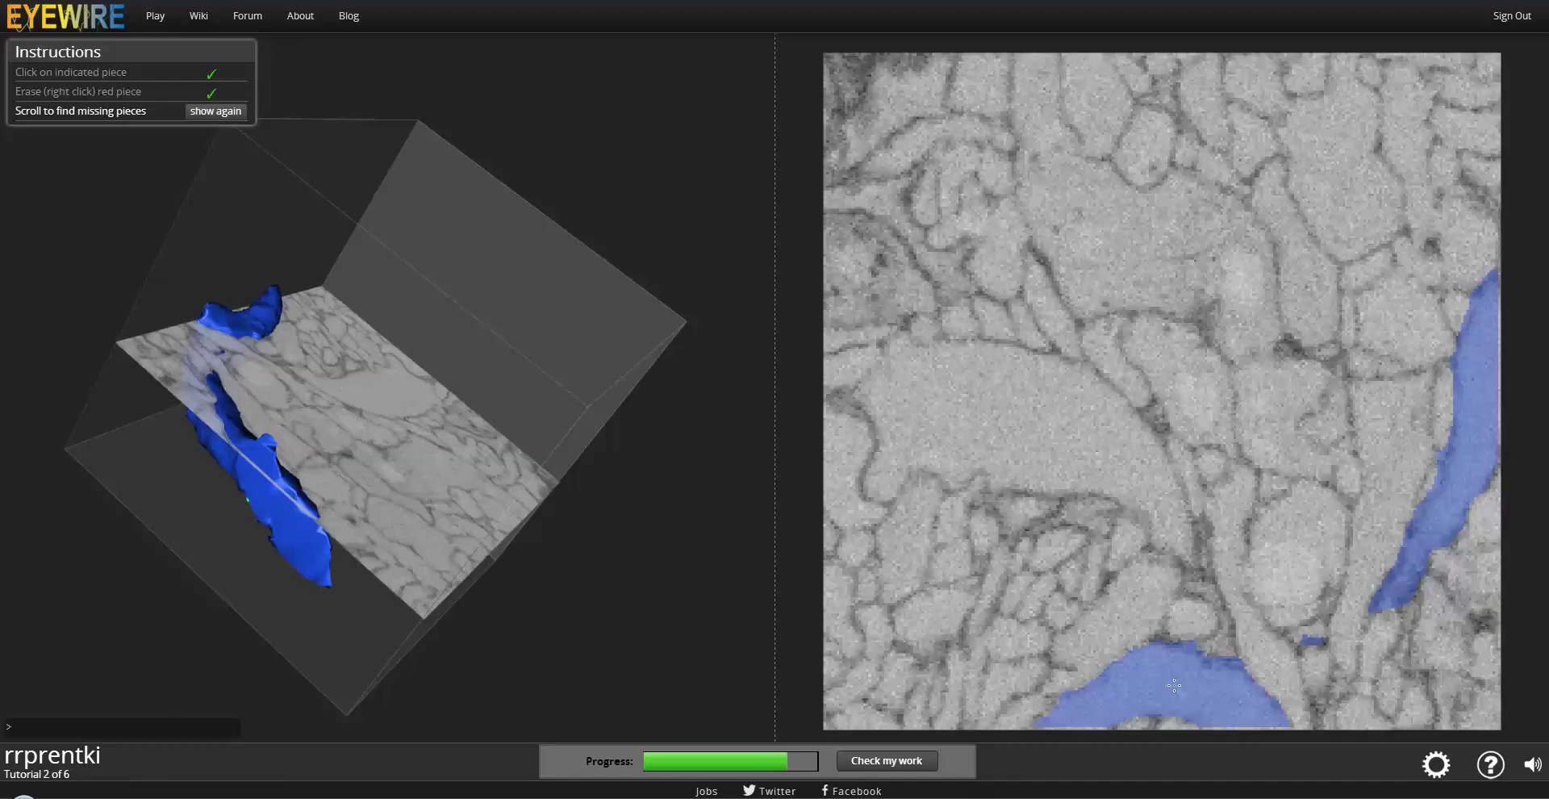
pyautogui.scroll(-1, 1174, 685)
pyautogui.scroll(-1, 1174, 686)
pyautogui.scroll(-1, 1174, 685)
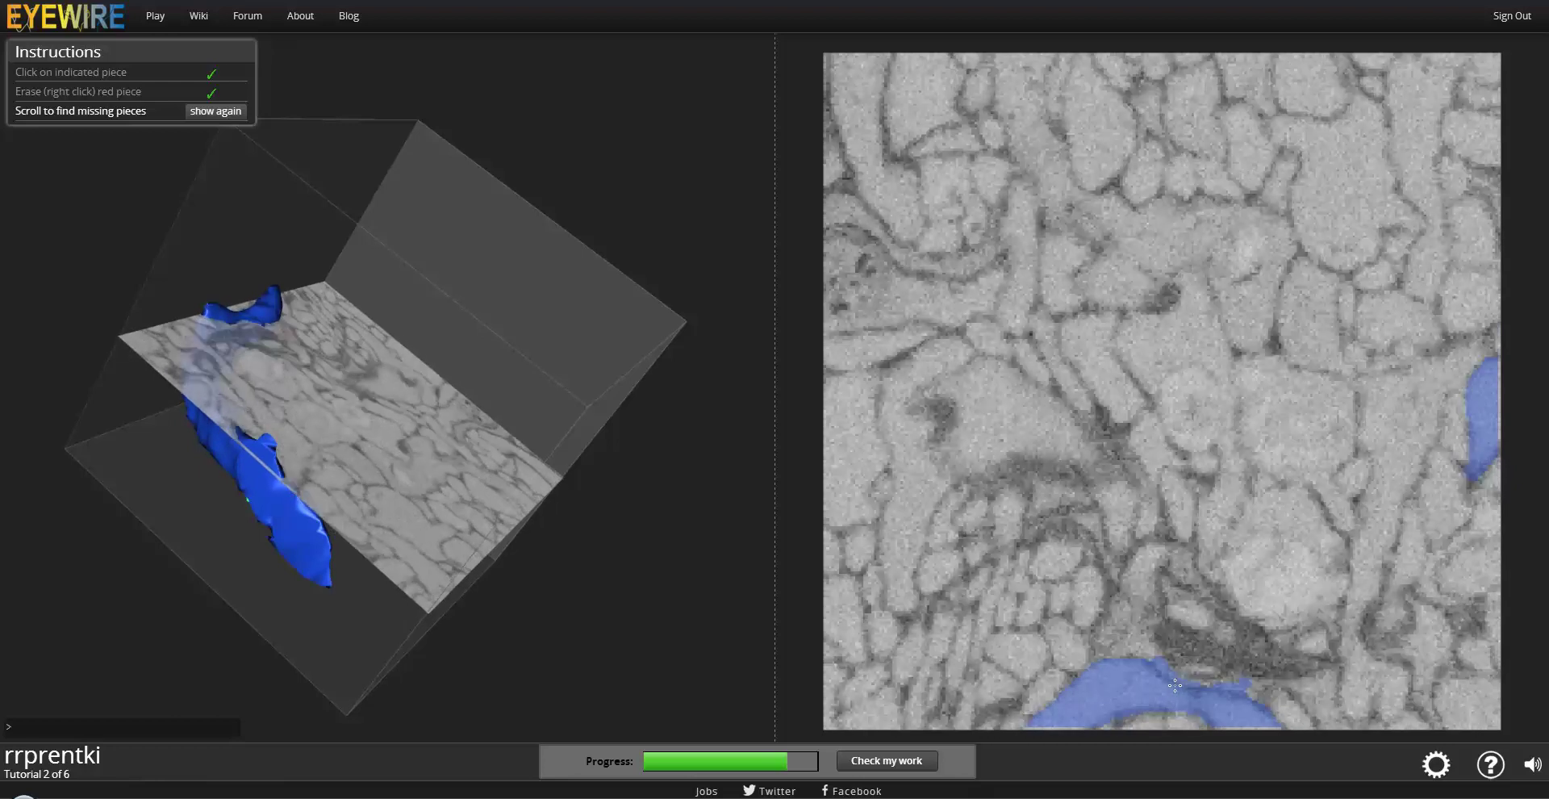
pyautogui.scroll(-1, 1175, 685)
pyautogui.scroll(-1, 1175, 685)
pyautogui.scroll(-1, 1175, 685)
pyautogui.scroll(-1, 1175, 685)
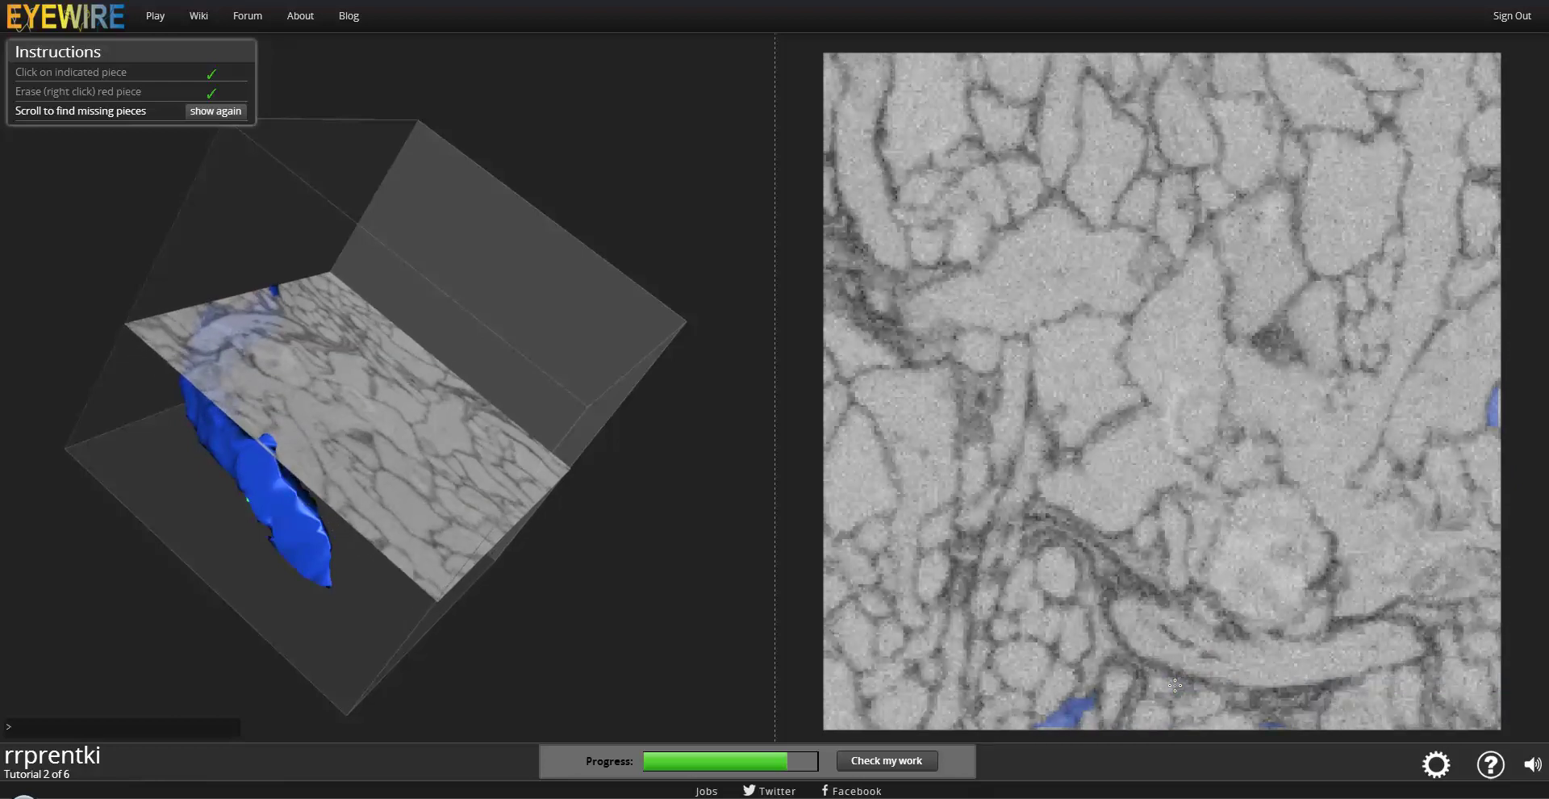
pyautogui.scroll(-1, 1175, 686)
pyautogui.scroll(-1, 1175, 685)
pyautogui.scroll(-1, 1175, 685)
pyautogui.scroll(-1, 1172, 686)
pyautogui.click(1169, 685)
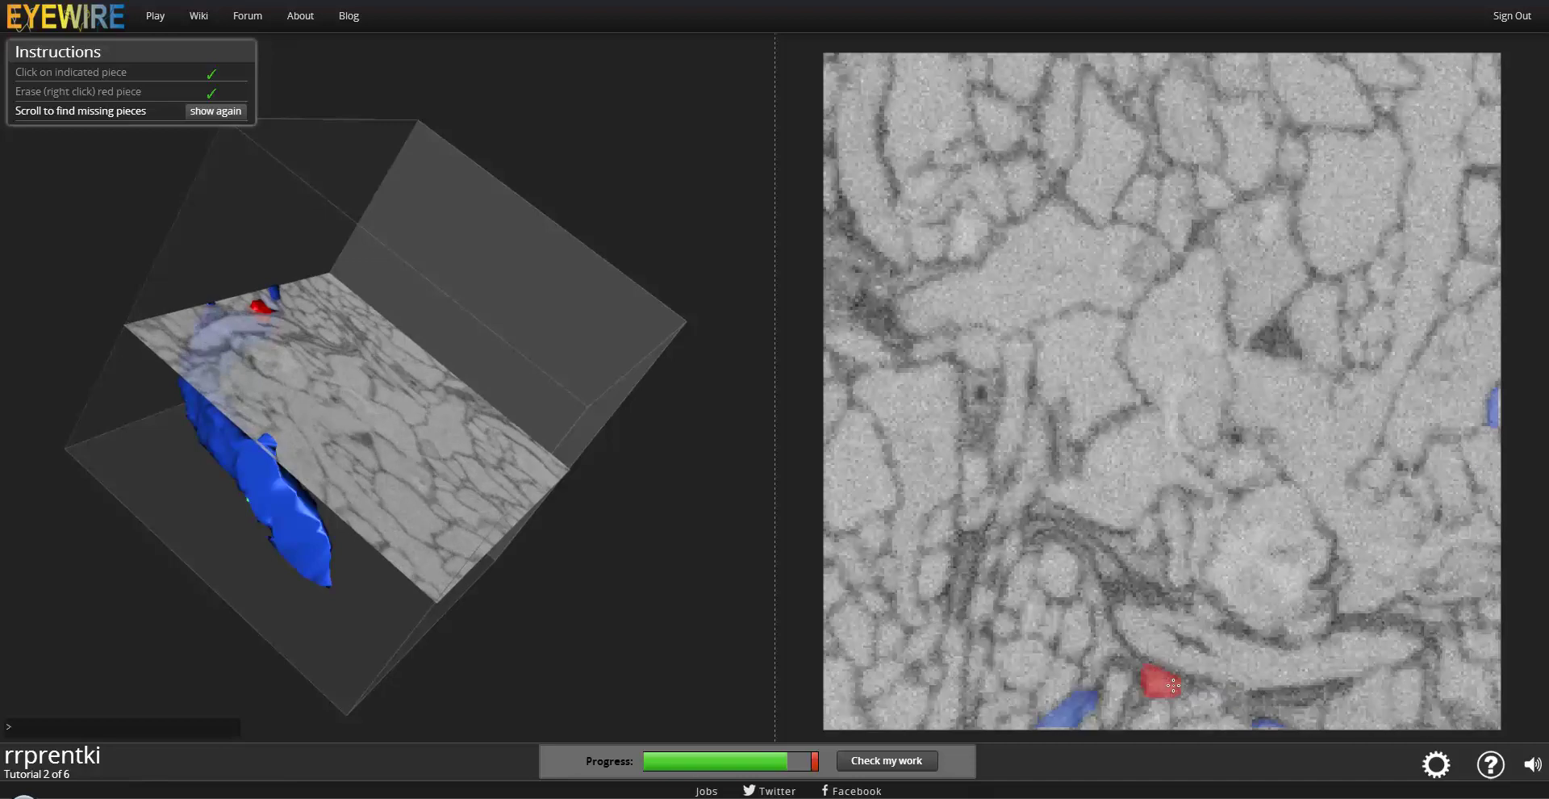
pyautogui.scroll(-1, 1167, 685)
# - Erase the incorrect red piece near the bottom of the slice
pyautogui.scroll(-1, 1167, 686)
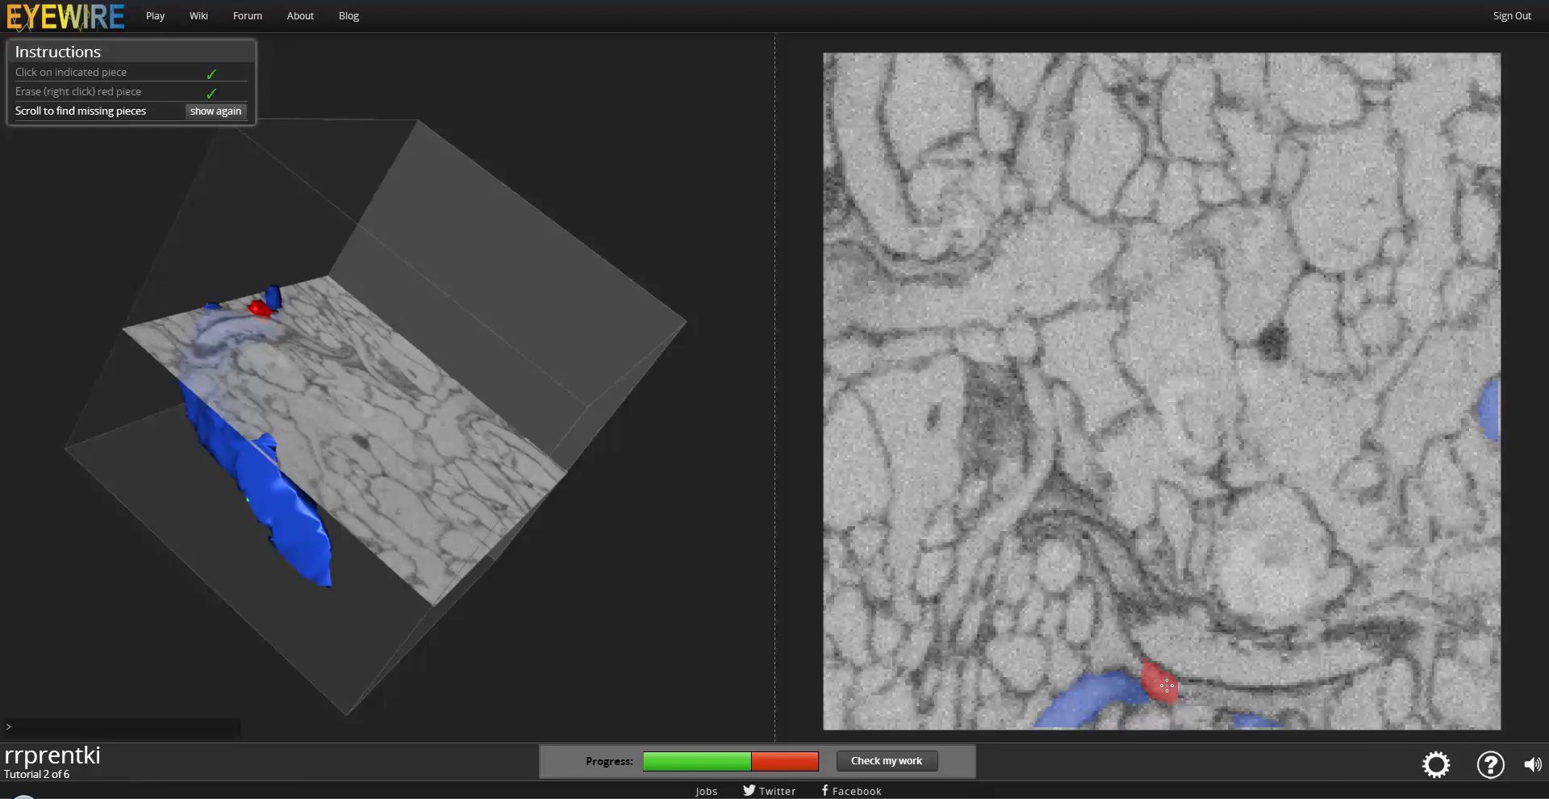
pyautogui.rightClick(1166, 685)
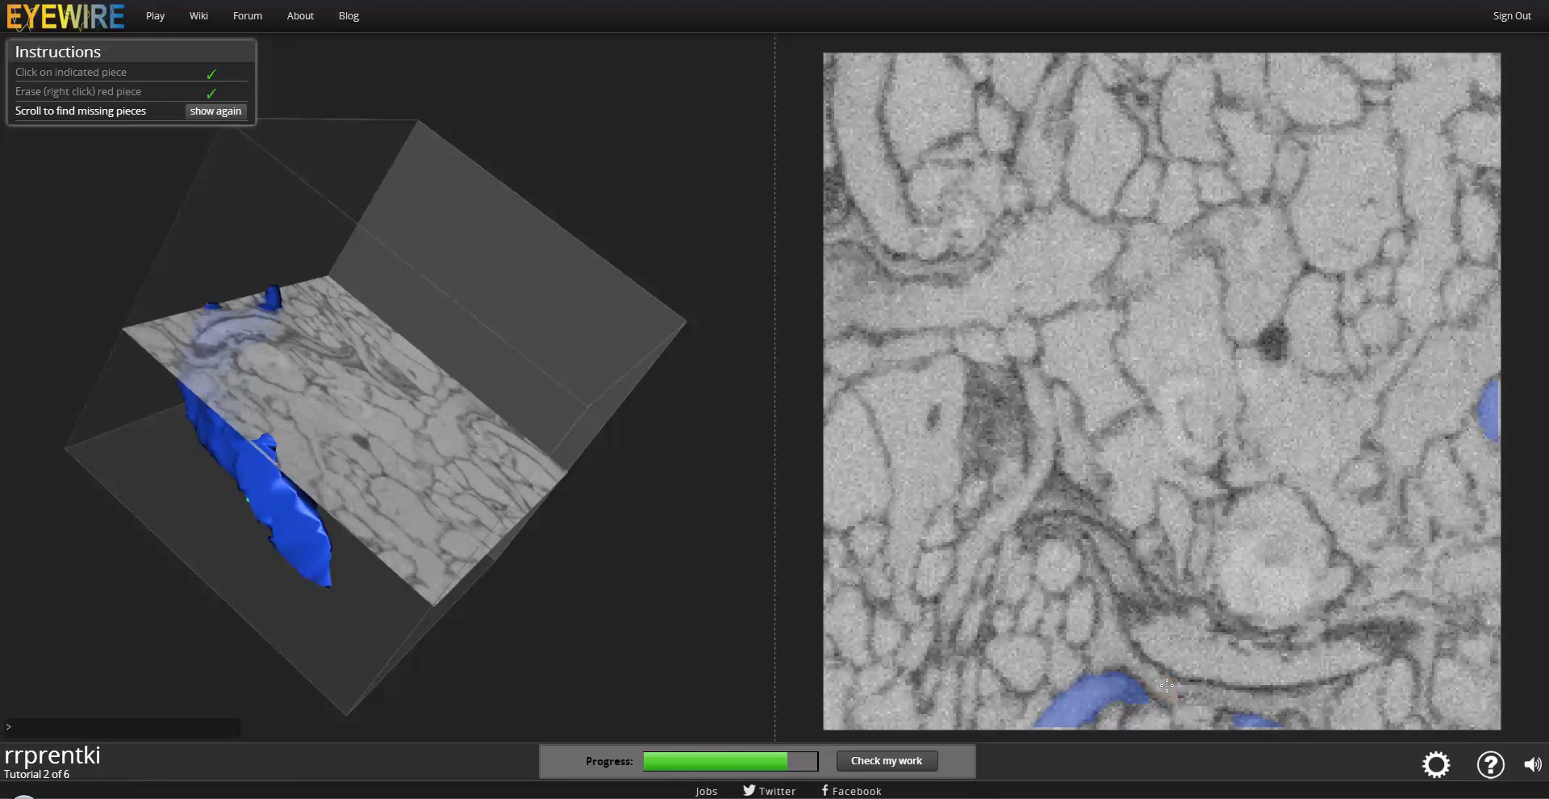
pyautogui.scroll(-1, 1167, 685)
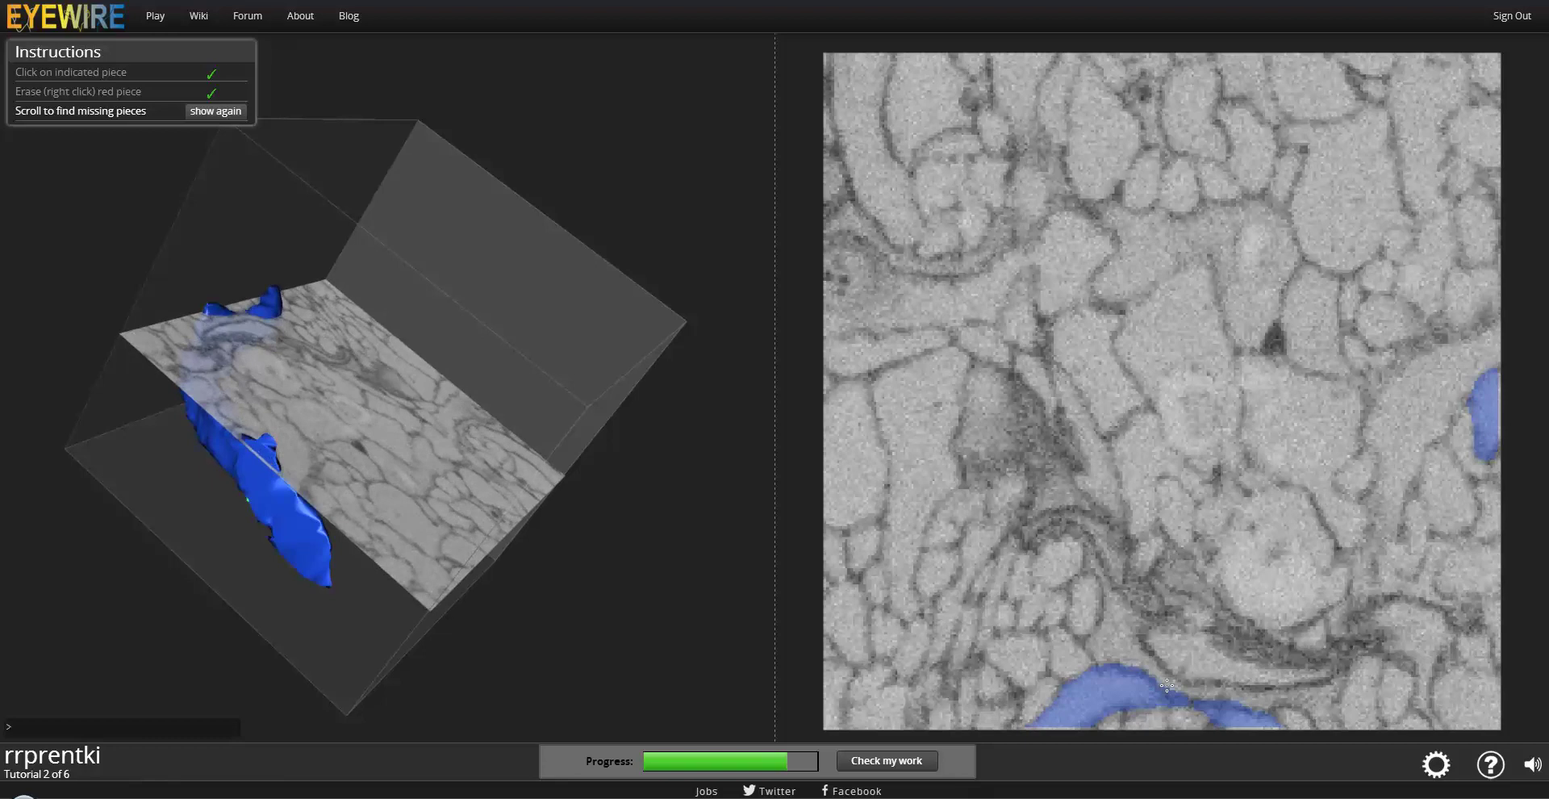
pyautogui.scroll(-1, 1167, 685)
pyautogui.scroll(-1, 1167, 685)
# - Scroll down through the remaining slices and add the final green missing piece to the neuron
pyautogui.scroll(-1, 1167, 686)
pyautogui.scroll(-1, 1166, 685)
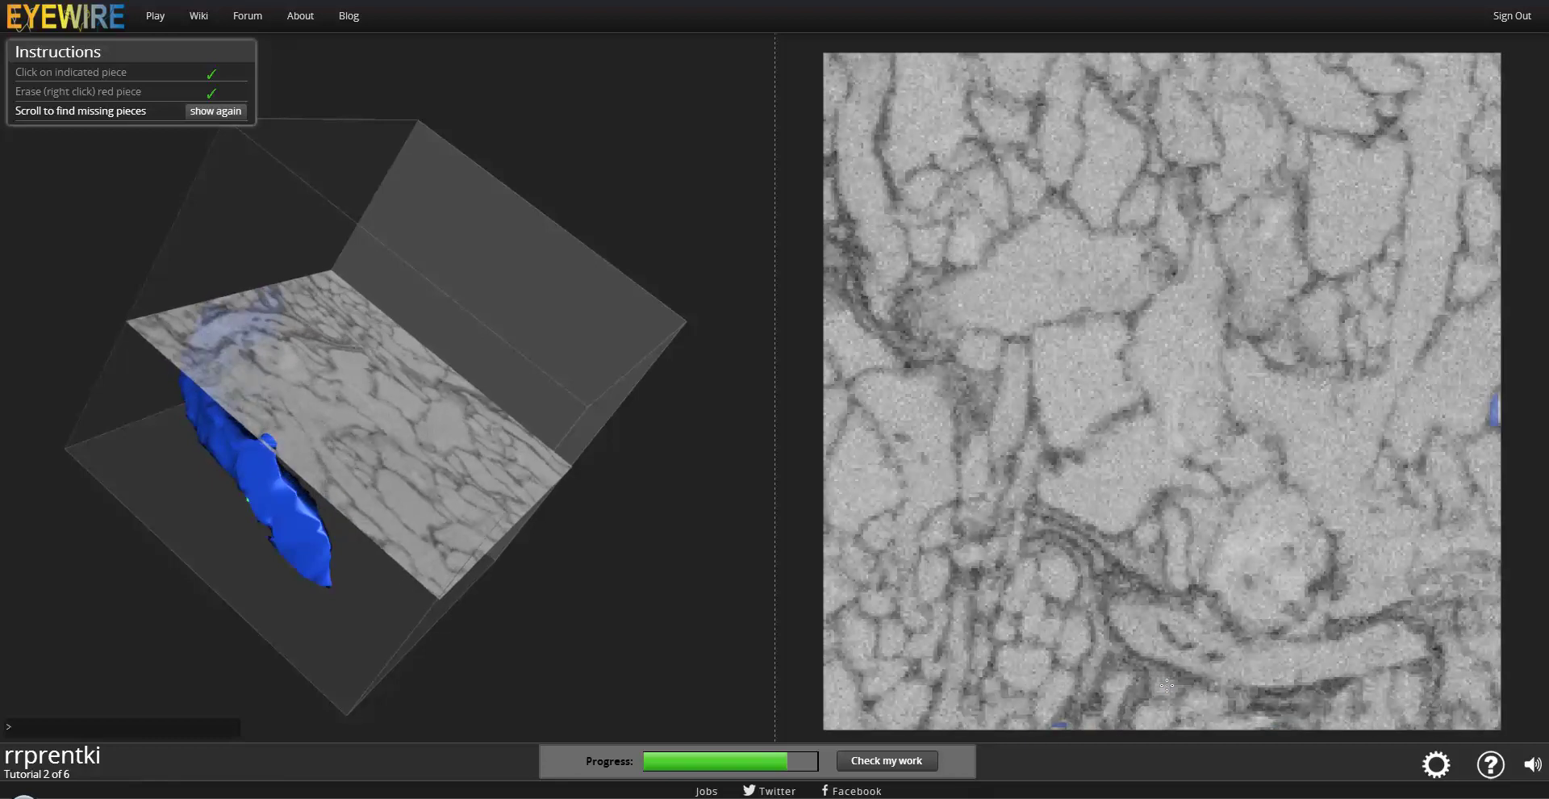
pyautogui.scroll(-1, 1167, 685)
pyautogui.scroll(-1, 1167, 685)
pyautogui.scroll(-1, 1167, 685)
pyautogui.scroll(-1, 1154, 688)
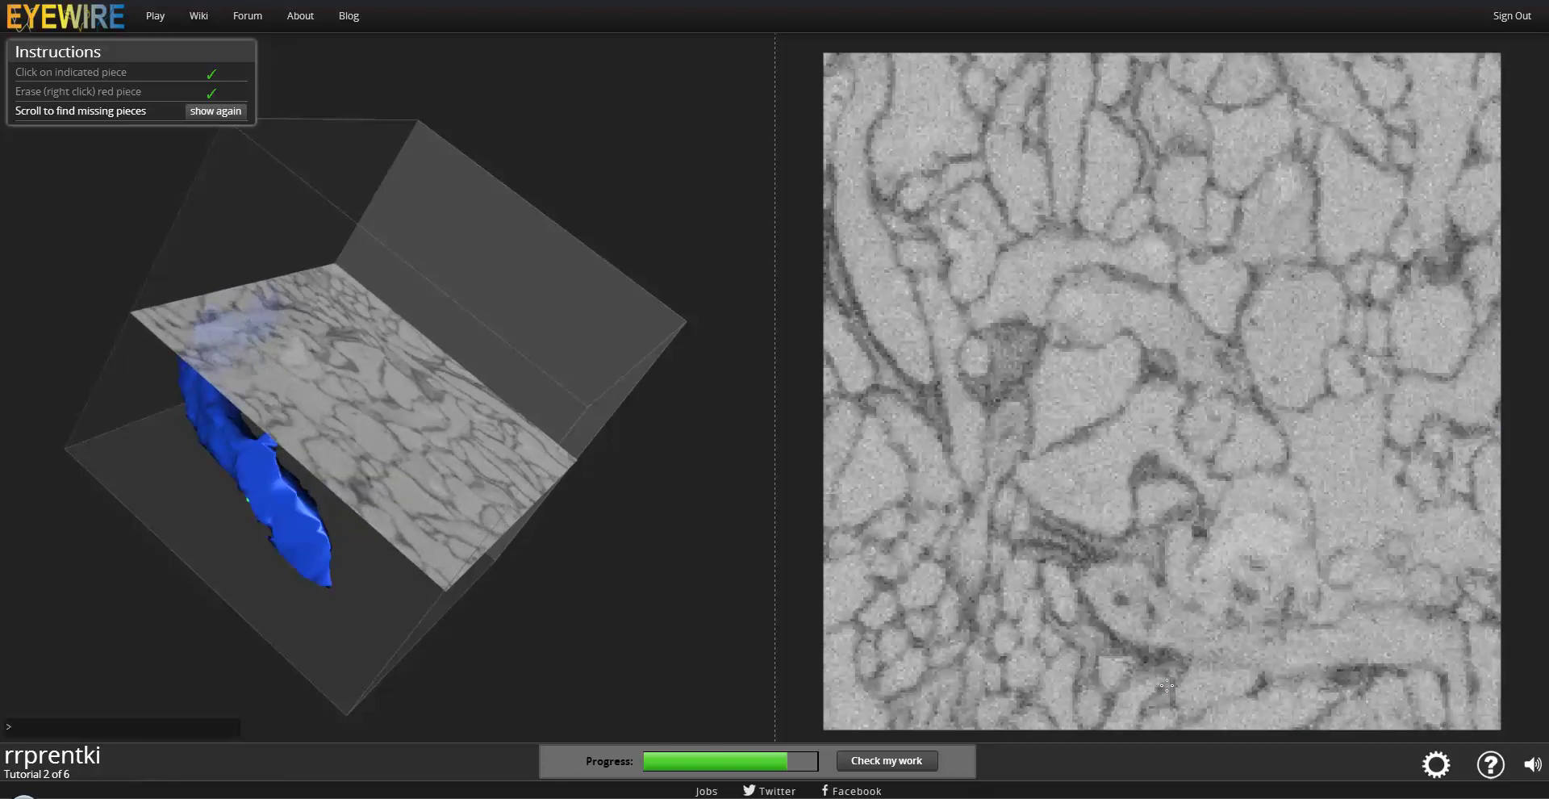
pyautogui.scroll(-1, 1138, 692)
pyautogui.scroll(-1, 1138, 692)
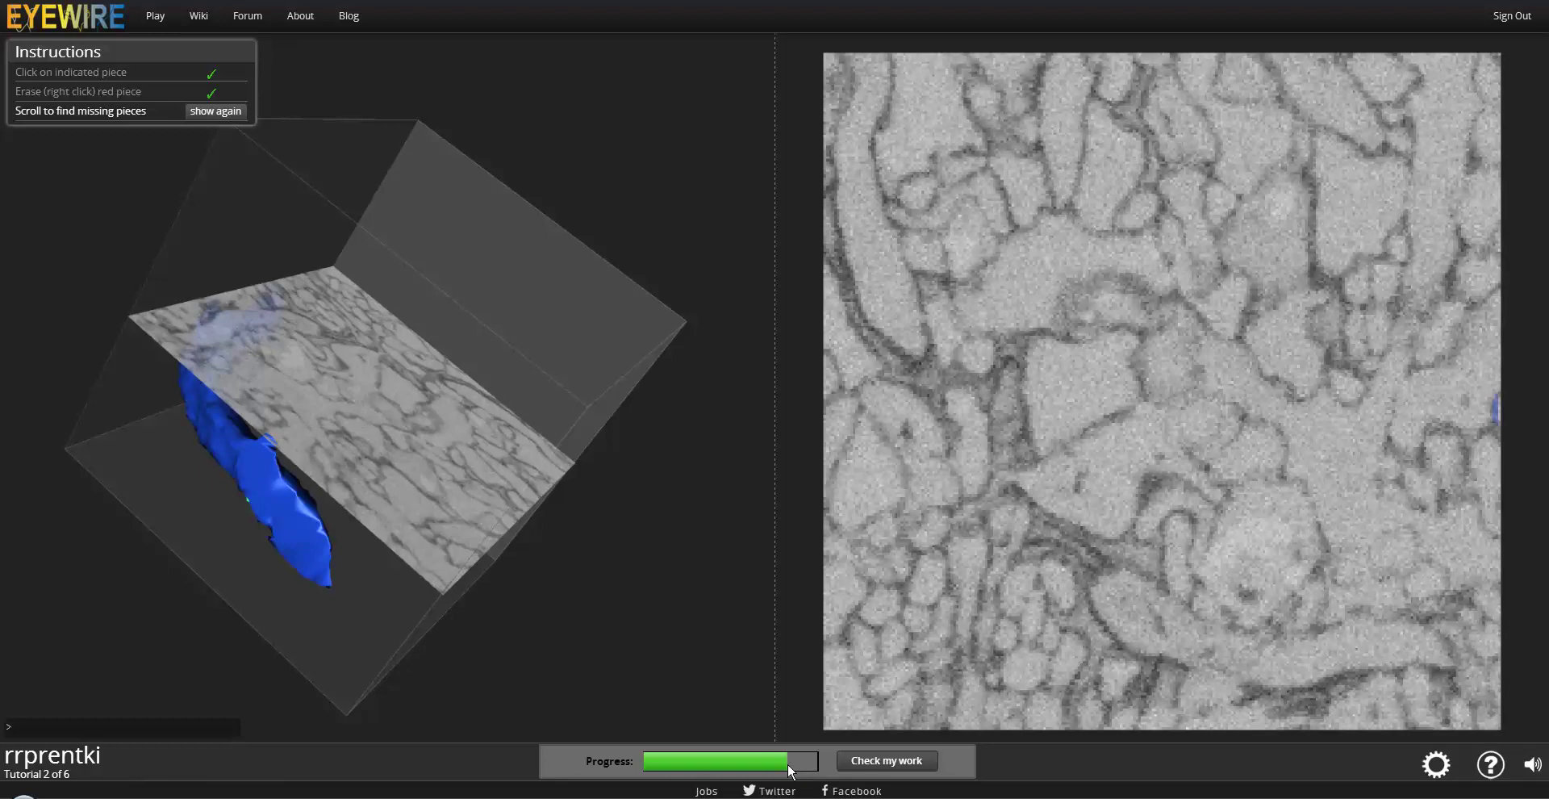
pyautogui.scroll(-2, 811, 770)
pyautogui.scroll(-2, 811, 771)
pyautogui.scroll(-1, 811, 770)
pyautogui.scroll(-1, 811, 770)
pyautogui.scroll(-1, 811, 771)
pyautogui.scroll(-1, 947, 736)
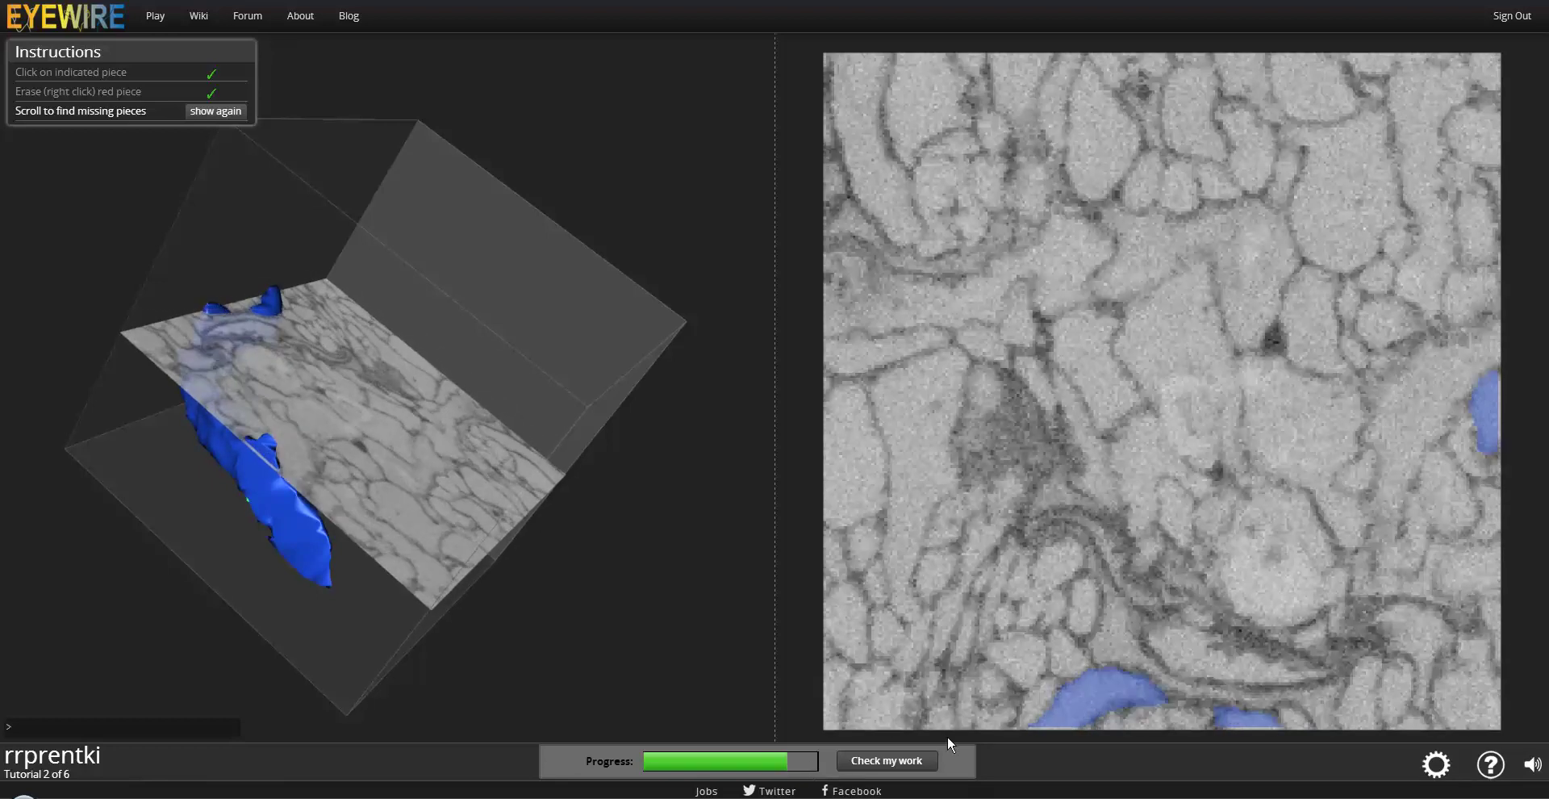
pyautogui.scroll(-1, 1095, 715)
pyautogui.scroll(-1, 1095, 715)
pyautogui.scroll(-1, 1095, 715)
pyautogui.scroll(-1, 1096, 715)
pyautogui.scroll(-1, 1095, 715)
pyautogui.scroll(-1, 1095, 715)
pyautogui.scroll(-1, 1095, 715)
pyautogui.scroll(-1, 1095, 715)
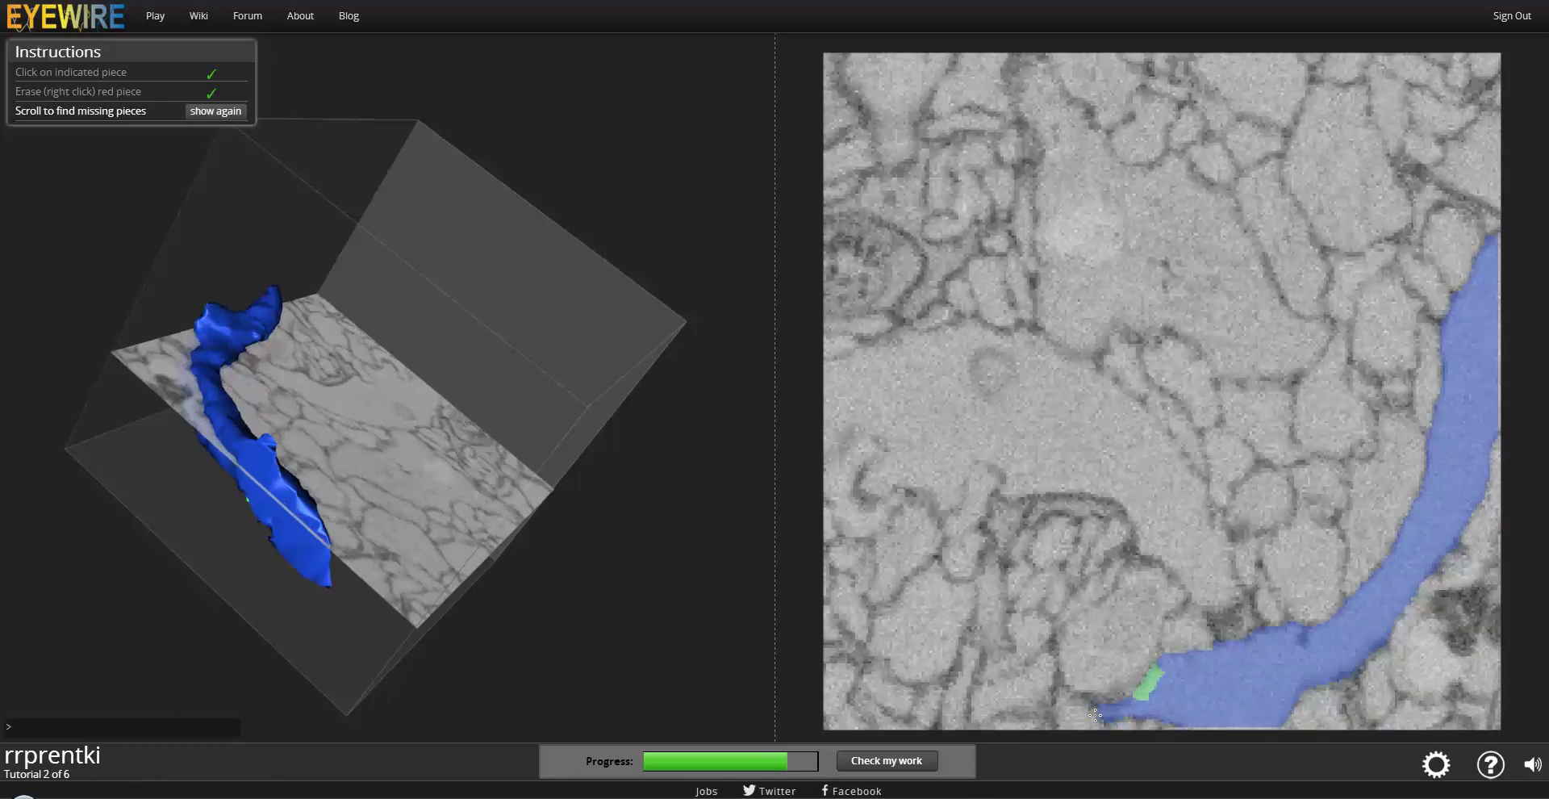
pyautogui.scroll(-1, 1095, 715)
pyautogui.scroll(-1, 1096, 715)
pyautogui.scroll(-1, 1095, 715)
pyautogui.scroll(-1, 1095, 715)
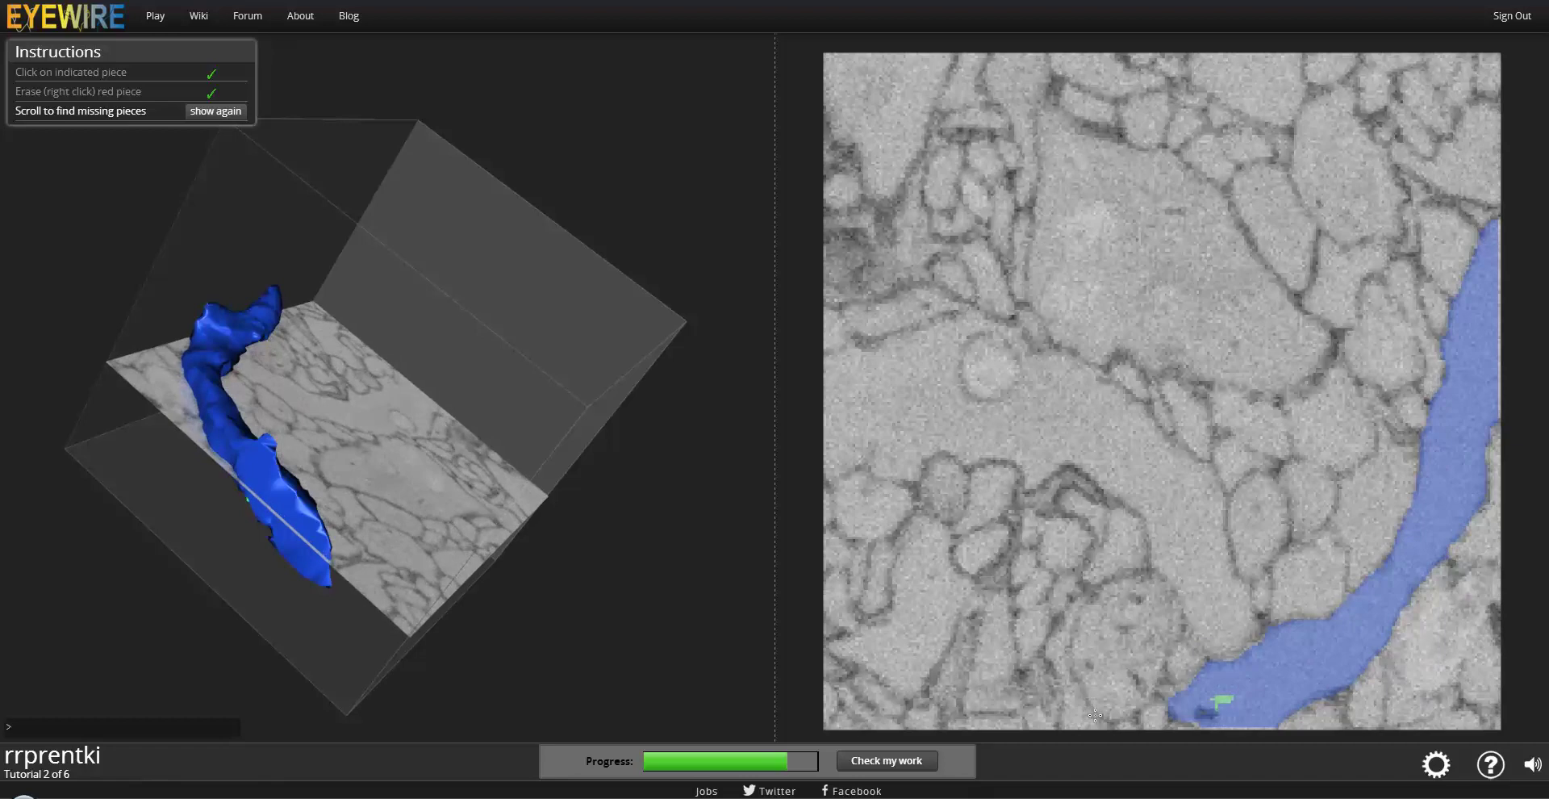
pyautogui.scroll(-1, 1095, 715)
pyautogui.scroll(-1, 1095, 715)
pyautogui.scroll(-1, 1095, 715)
pyautogui.scroll(-1, 1095, 715)
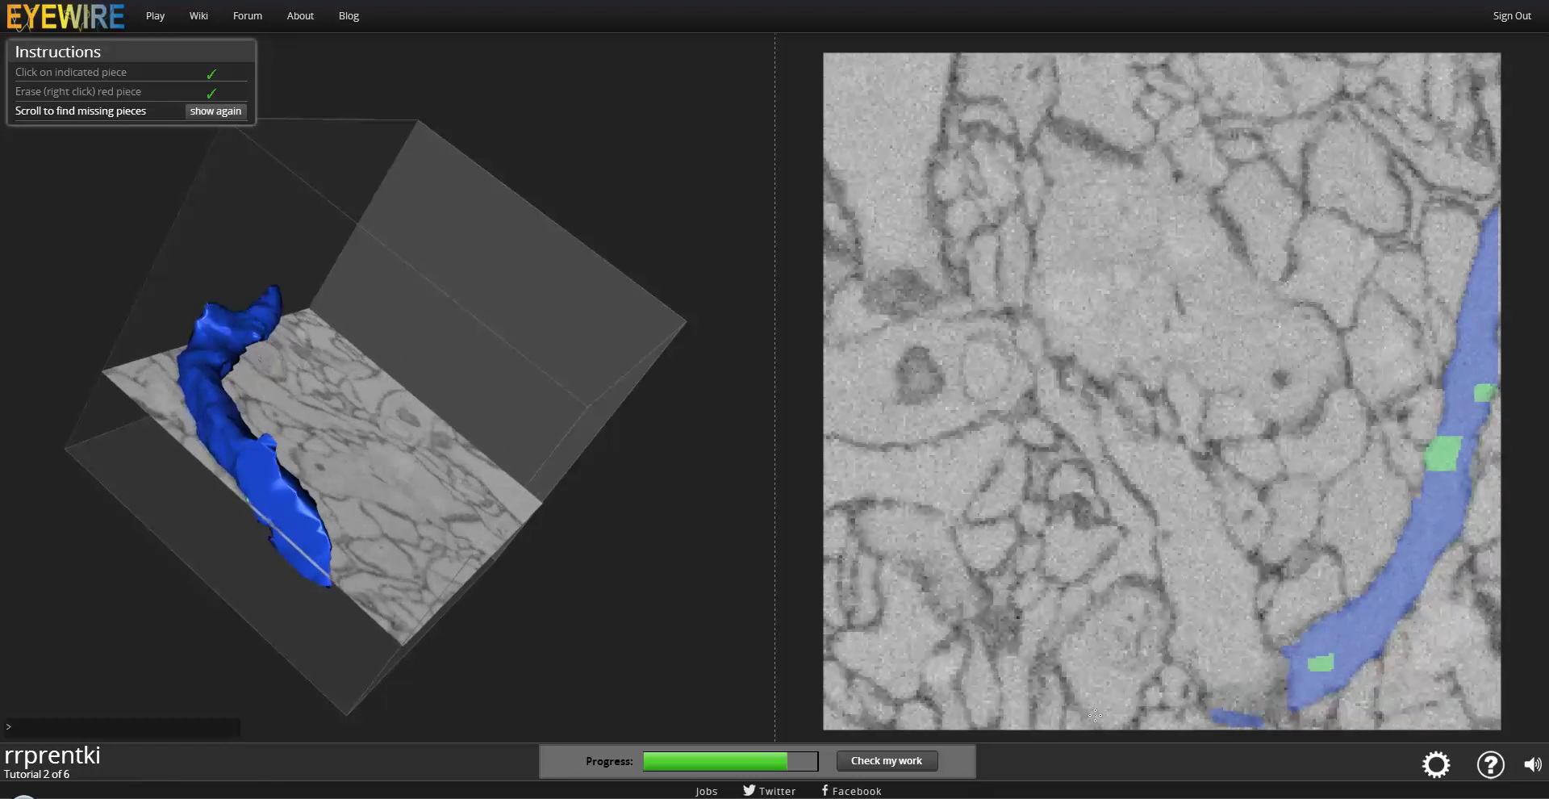
pyautogui.scroll(-1, 1095, 715)
pyautogui.scroll(-1, 1095, 715)
pyautogui.scroll(-1, 1095, 715)
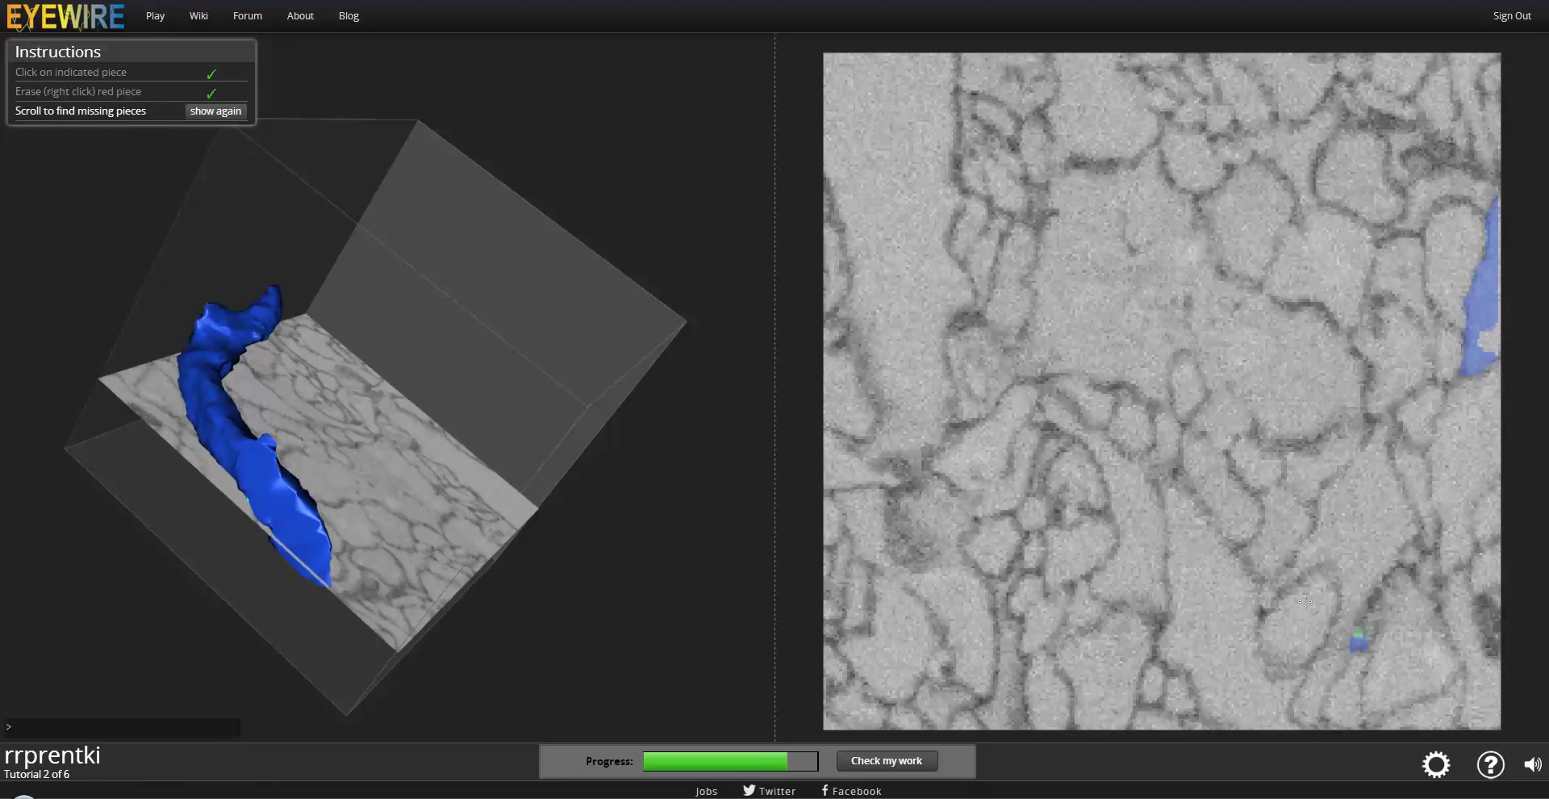
pyautogui.click(1488, 339)
# - Scroll the slices to confirm full progress, then submit the cube with Check my work
pyautogui.scroll(1, 1487, 340)
pyautogui.scroll(1, 1488, 339)
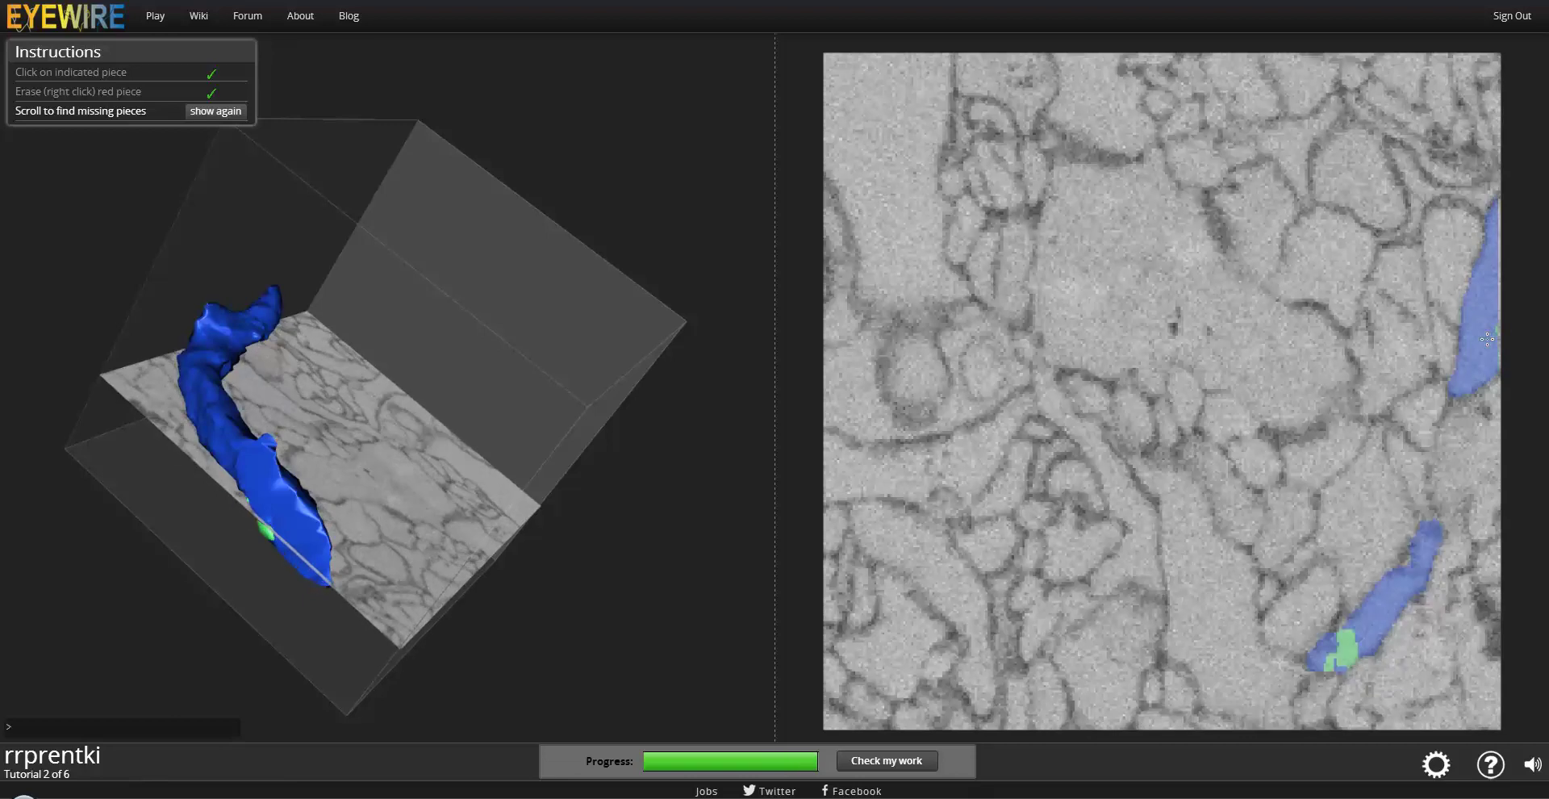
pyautogui.scroll(-2, 1487, 340)
pyautogui.scroll(-1, 1487, 340)
pyautogui.scroll(-1, 1488, 340)
pyautogui.scroll(-1, 1487, 340)
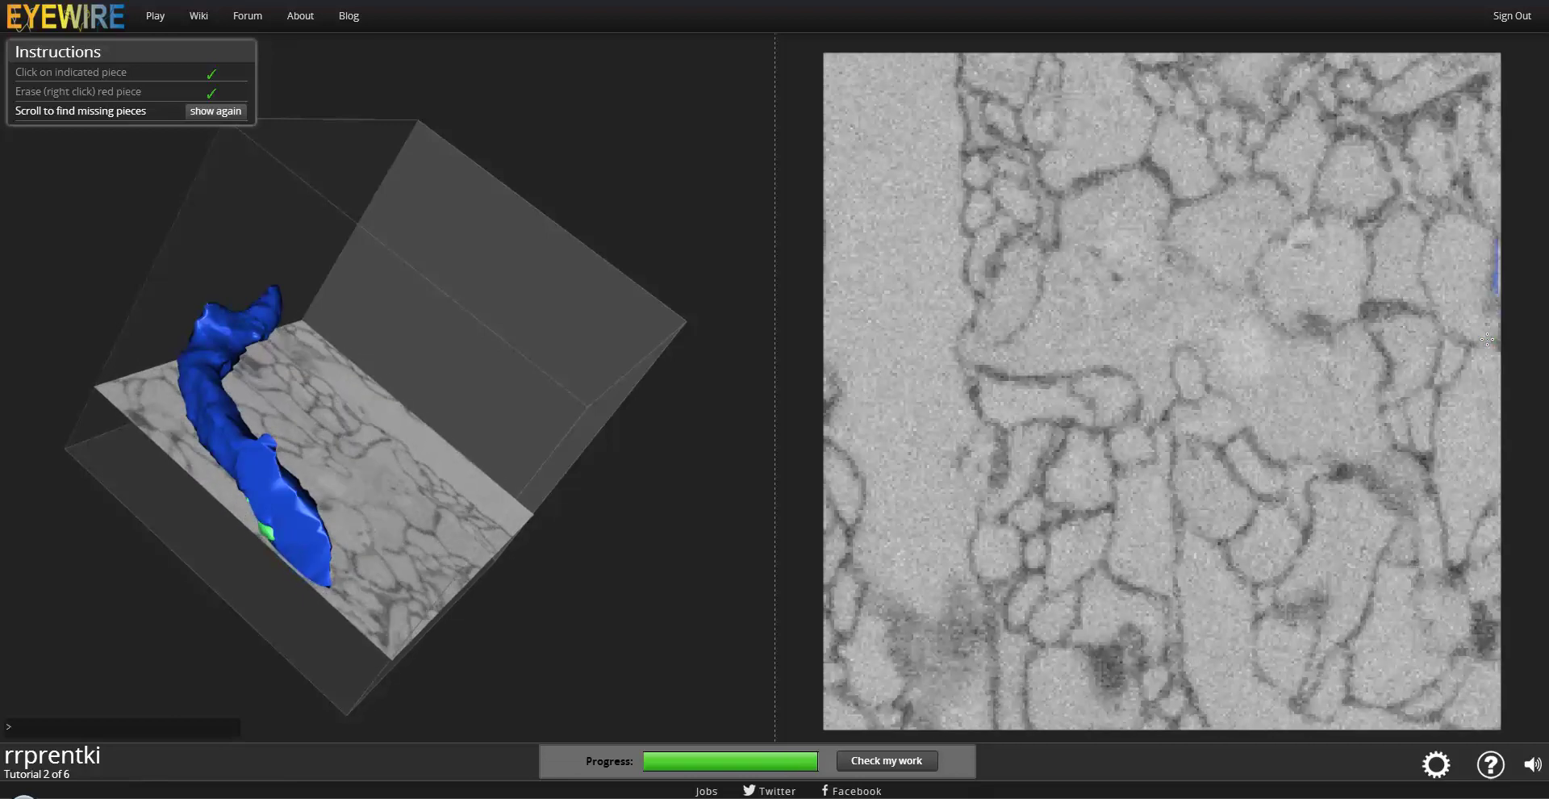
pyautogui.scroll(-1, 1487, 340)
pyautogui.scroll(-1, 1487, 340)
pyautogui.scroll(2, 1488, 340)
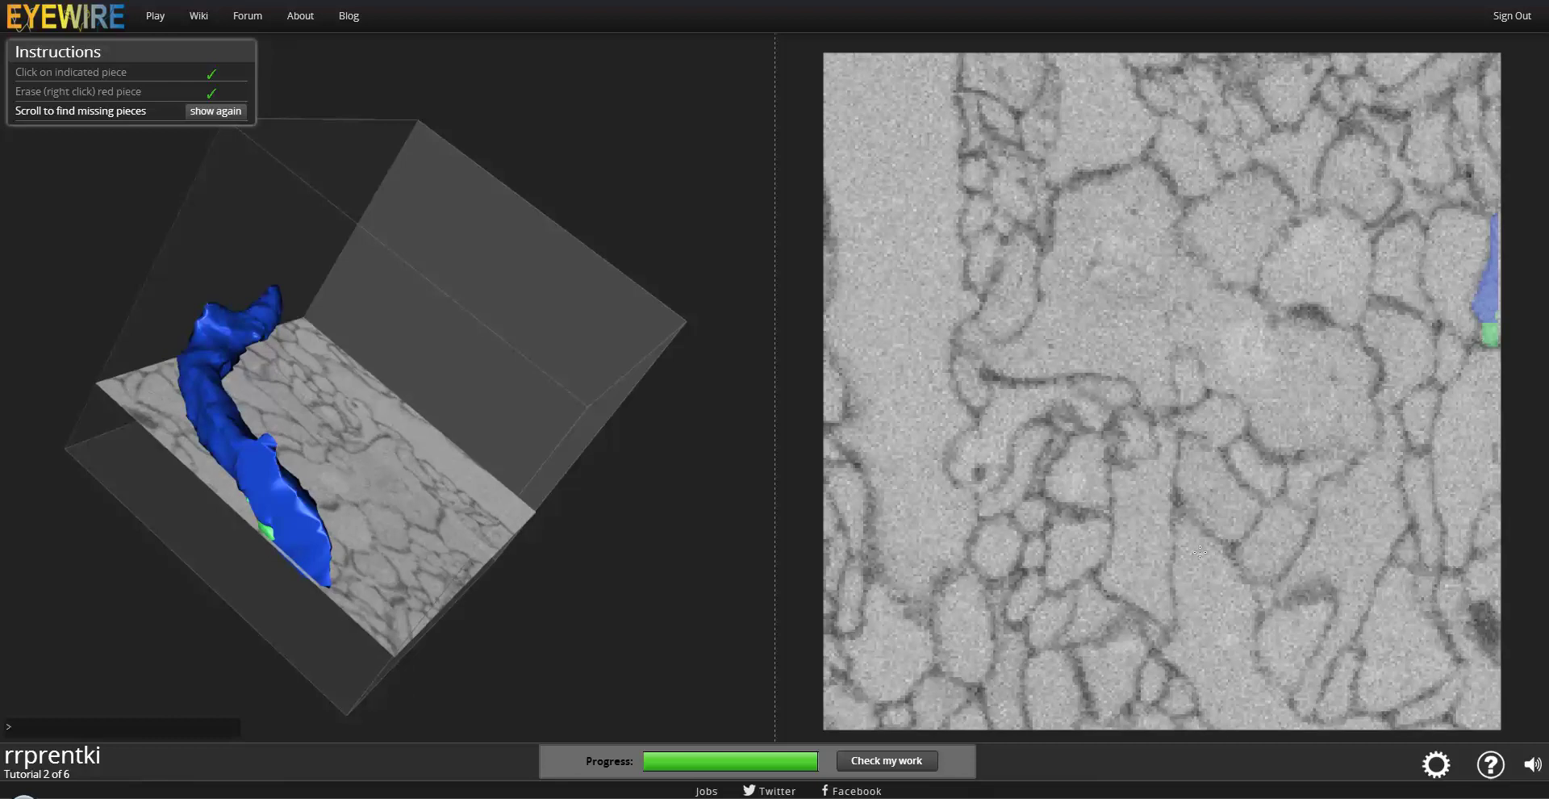
pyautogui.click(907, 769)
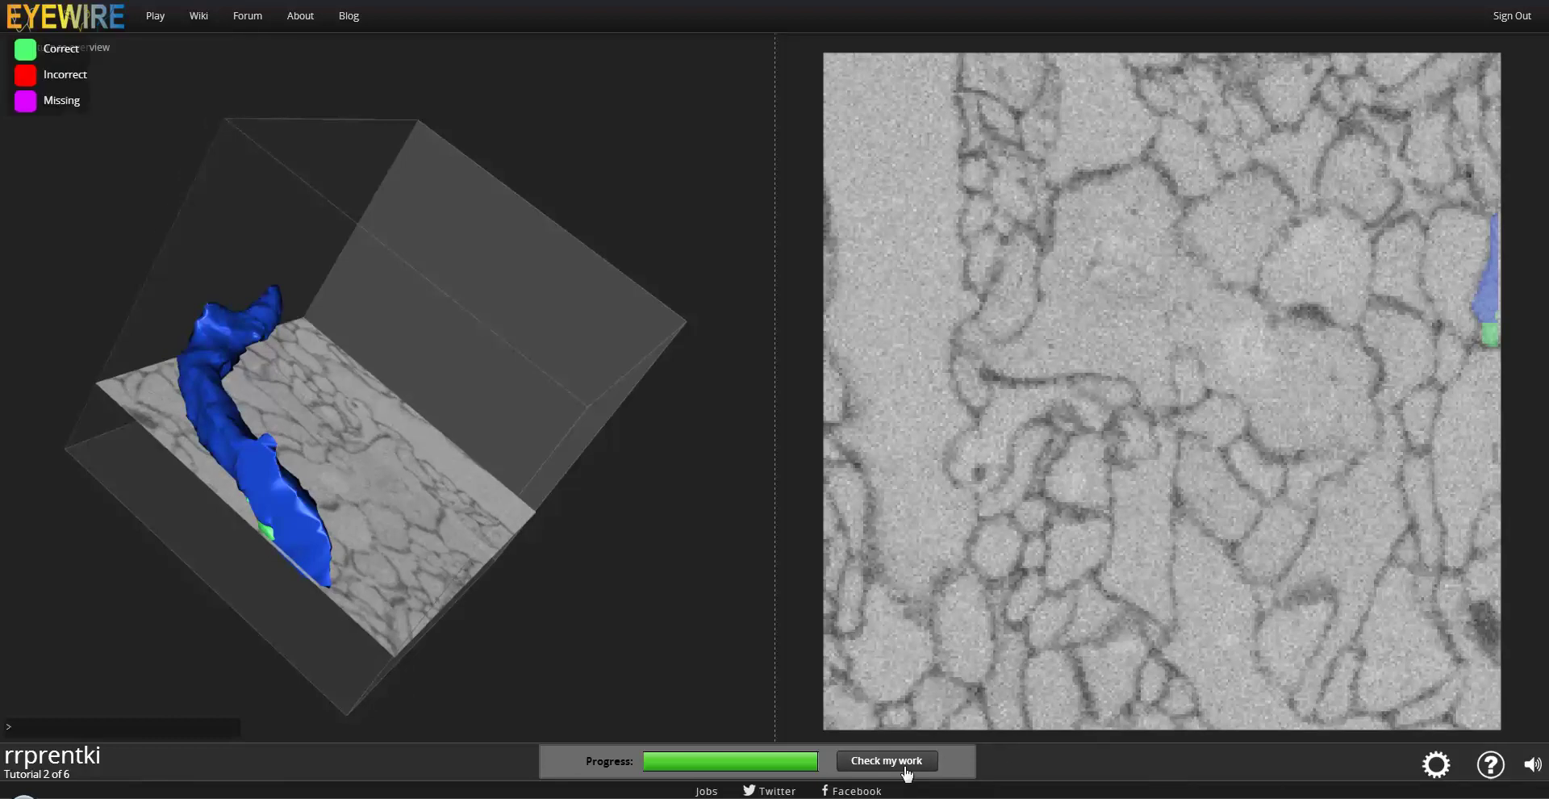